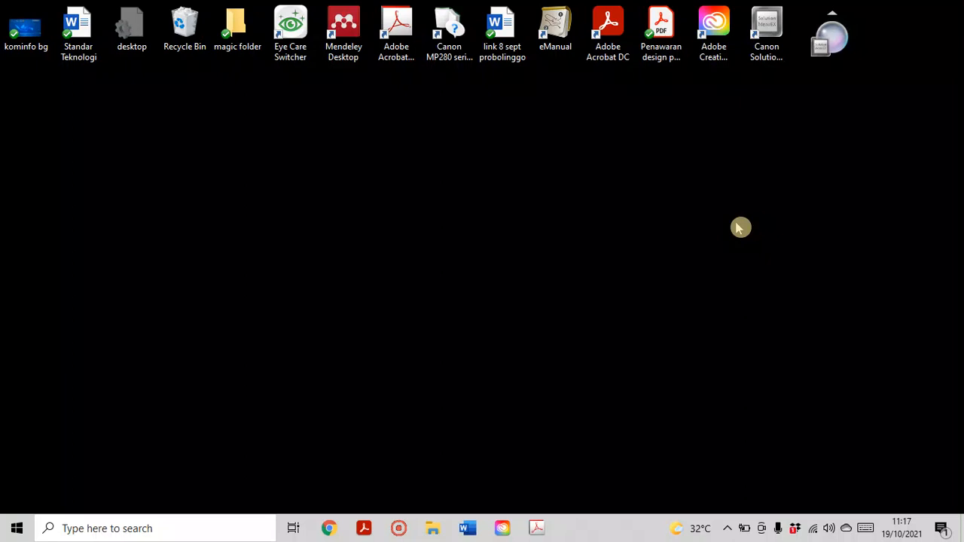
- Launch InDesign from Creative Cloud Desktop and maximize its window
left_click(502, 529)
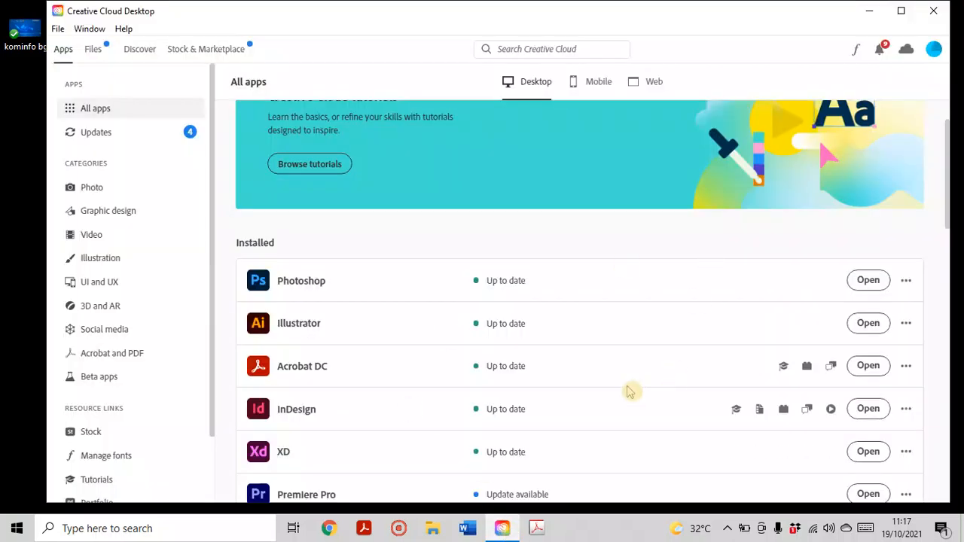
left_click(866, 414)
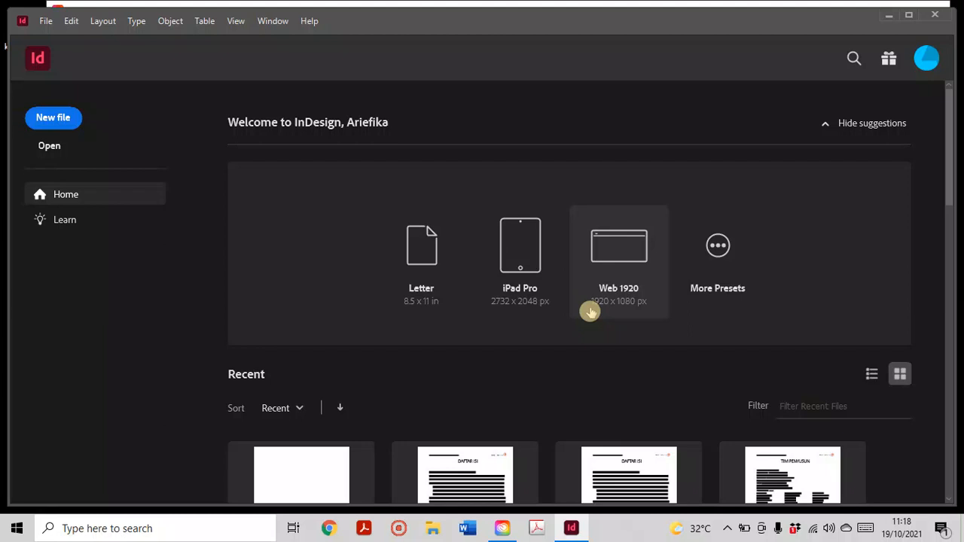
left_click(908, 17)
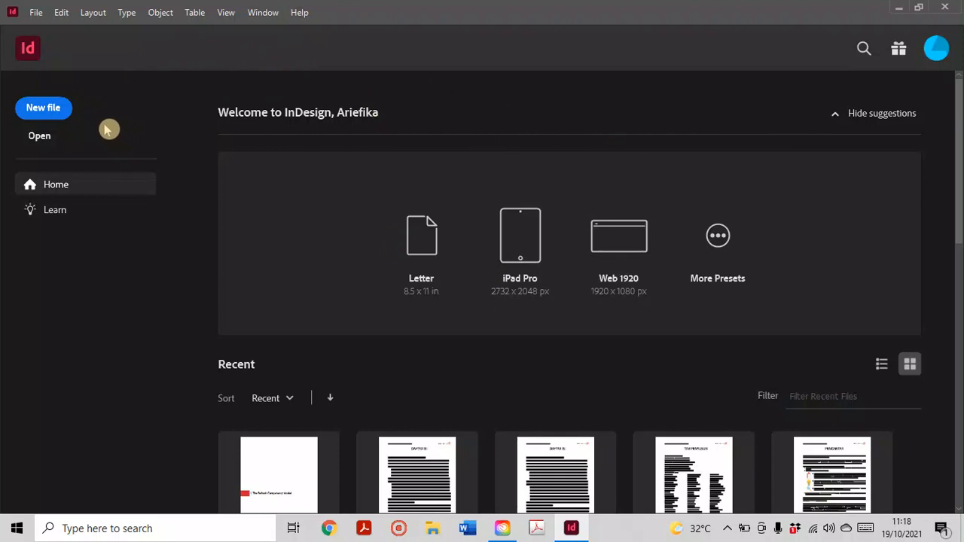
- Create a new single-page print document from the Letter preset with the units set to Points
left_click(41, 15)
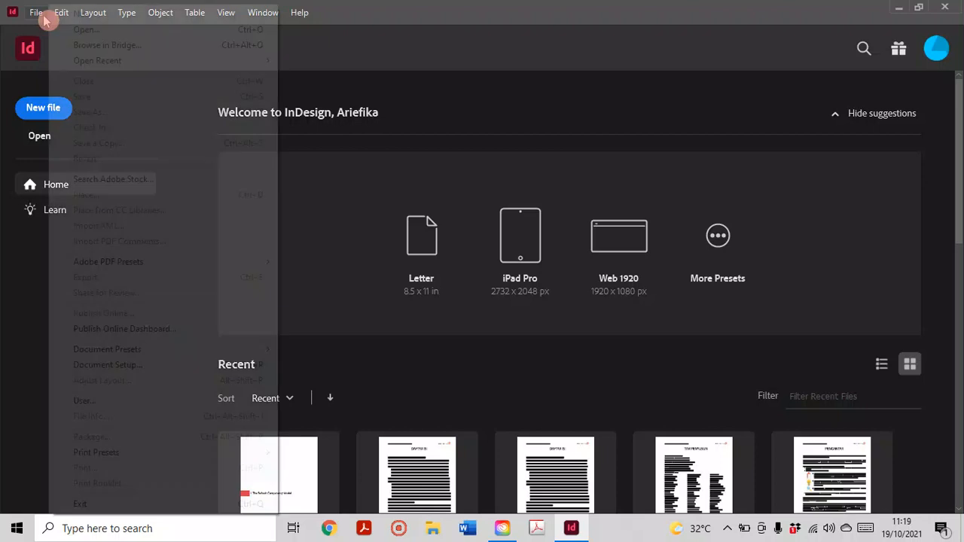
mouse_move(84, 13)
left_click(357, 15)
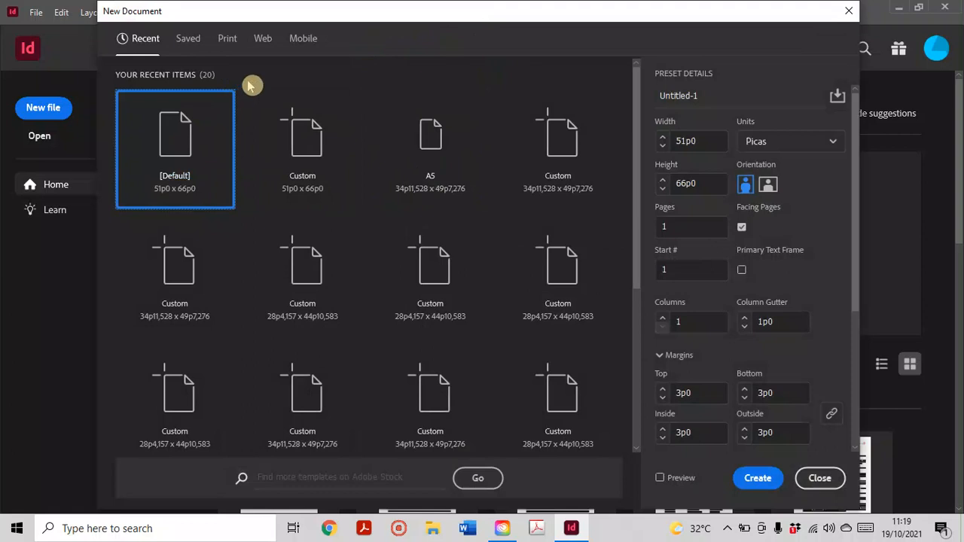
left_click(189, 38)
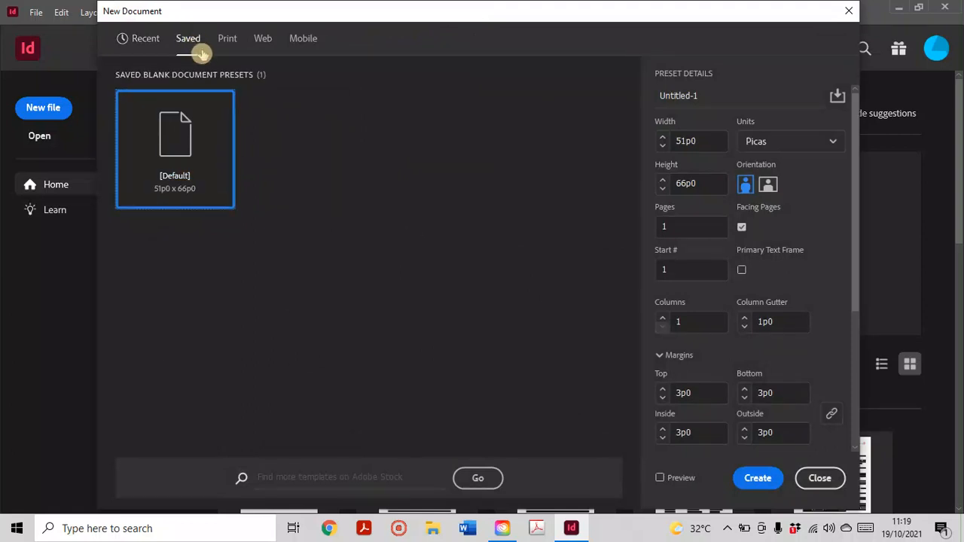
left_click(230, 43)
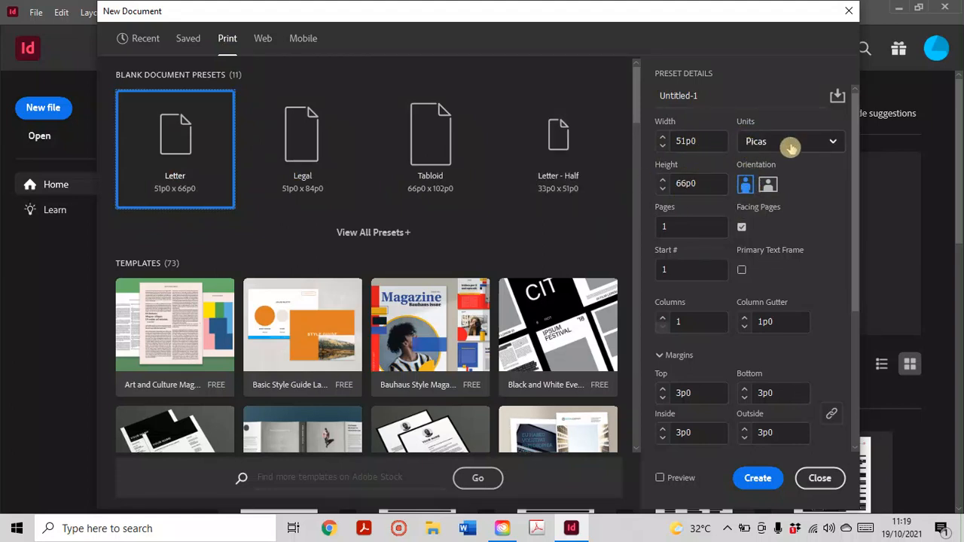
left_click(828, 145)
left_click(817, 176)
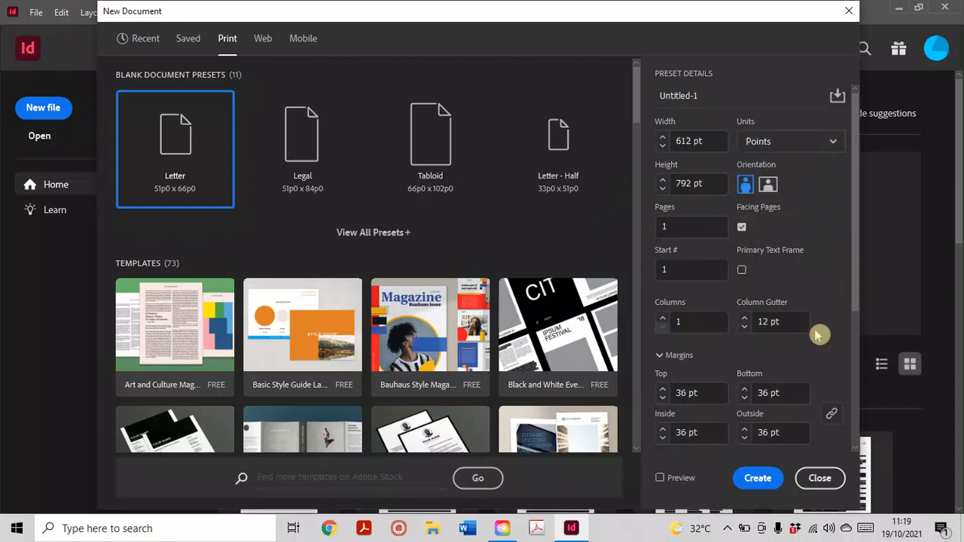
left_click(755, 479)
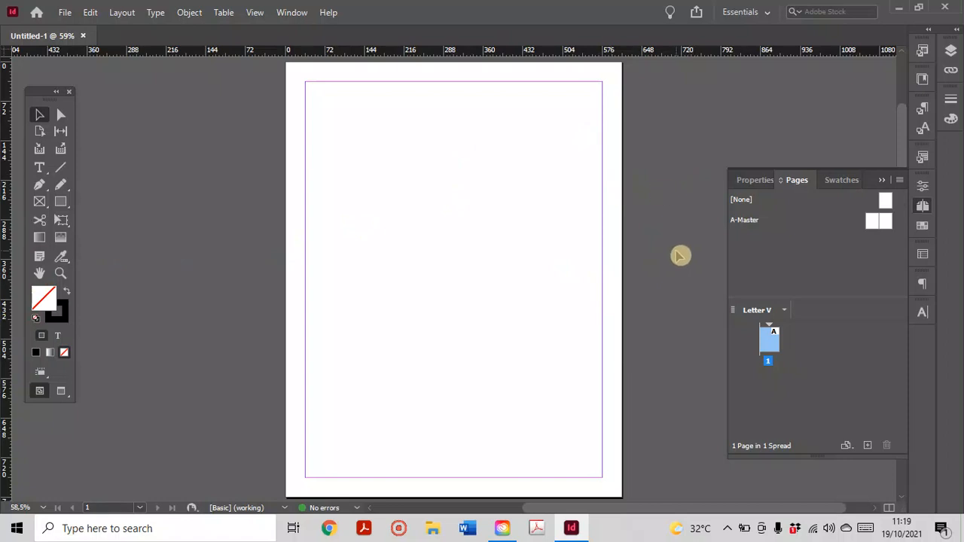
- Insert 2 pages after page 1, based on A-Master
left_click(818, 374)
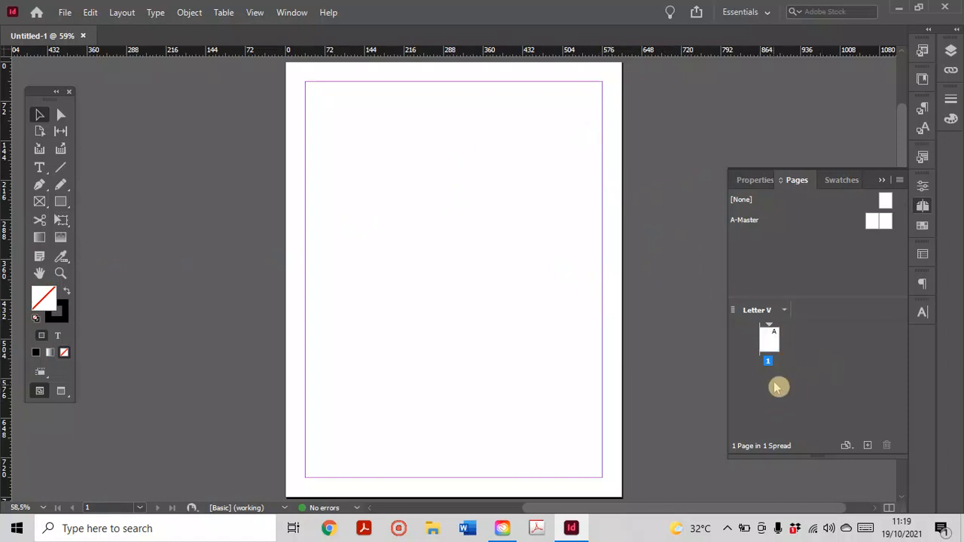
right_click(766, 339)
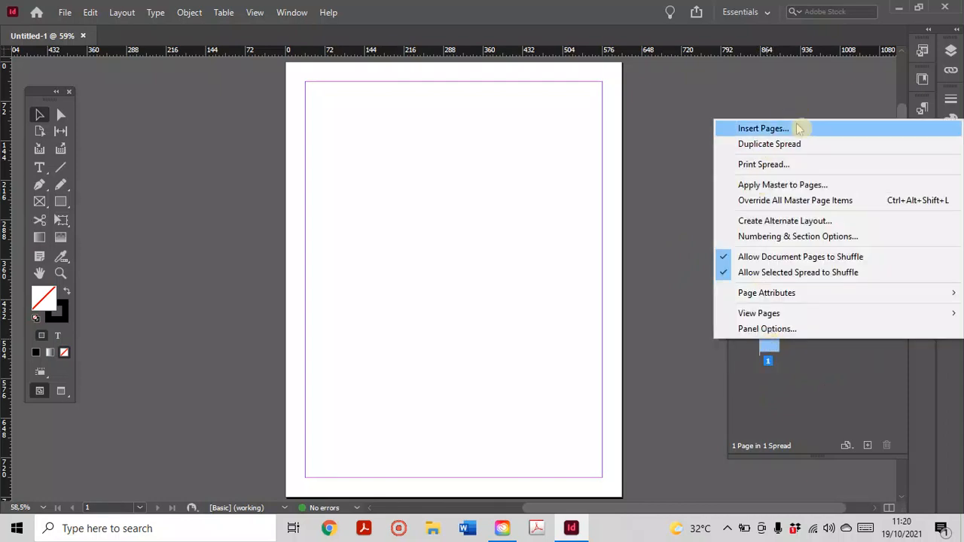
left_click(764, 129)
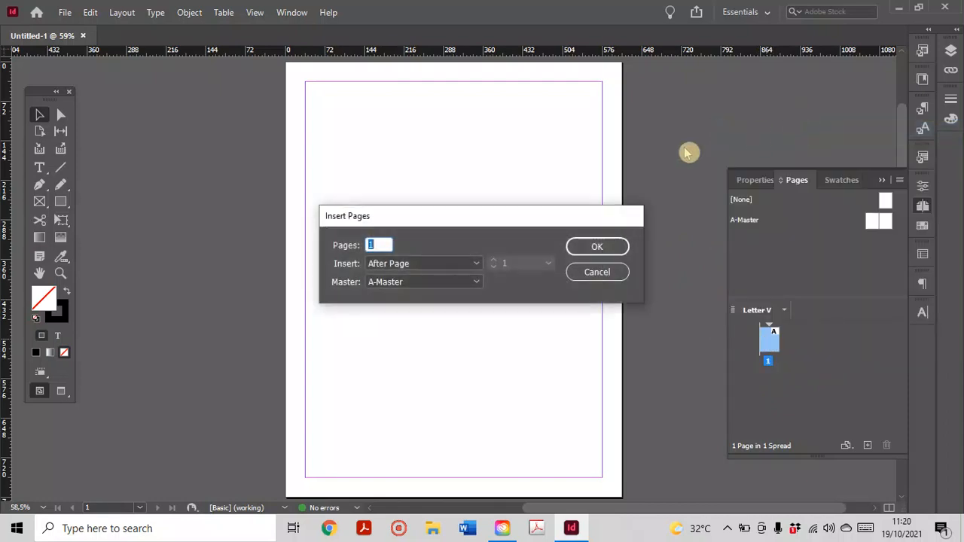
type("2")
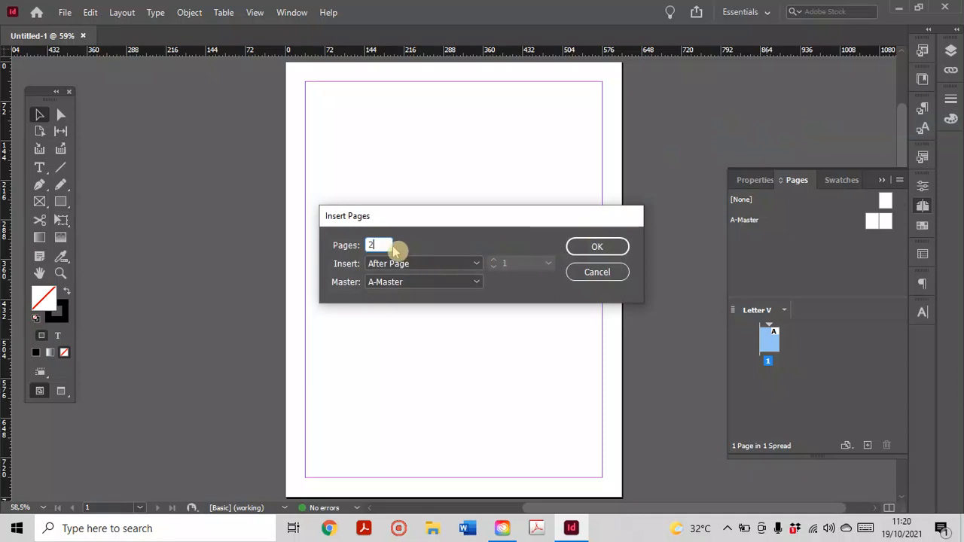
left_click(625, 250)
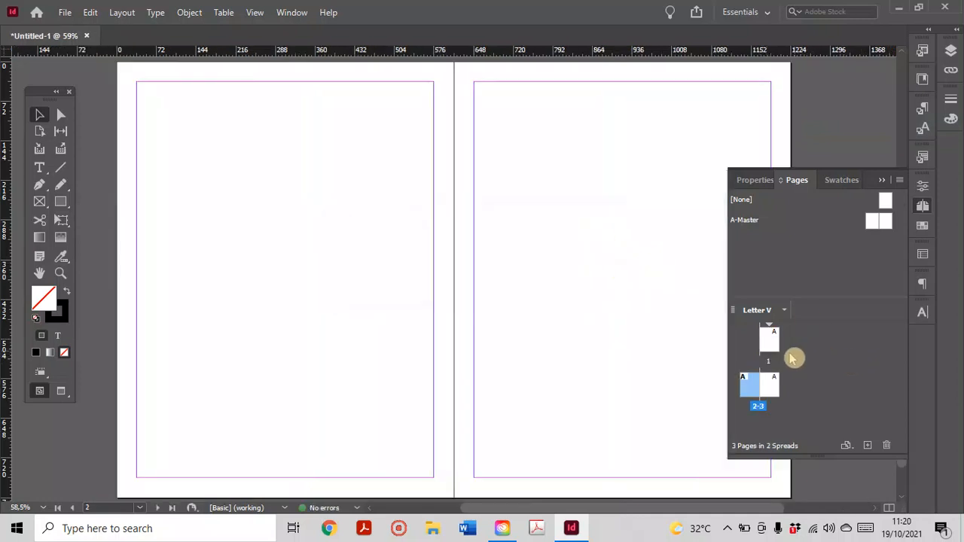
- Examine the page layout by selecting page 1, the individual pages of spread 2-3, and the [None] master
left_click(769, 346)
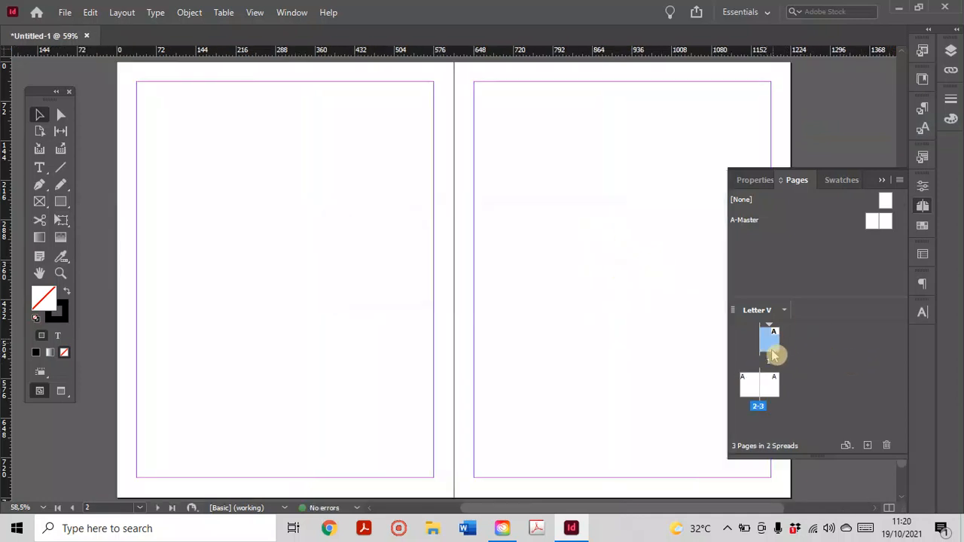
left_click(752, 386)
left_click(771, 396)
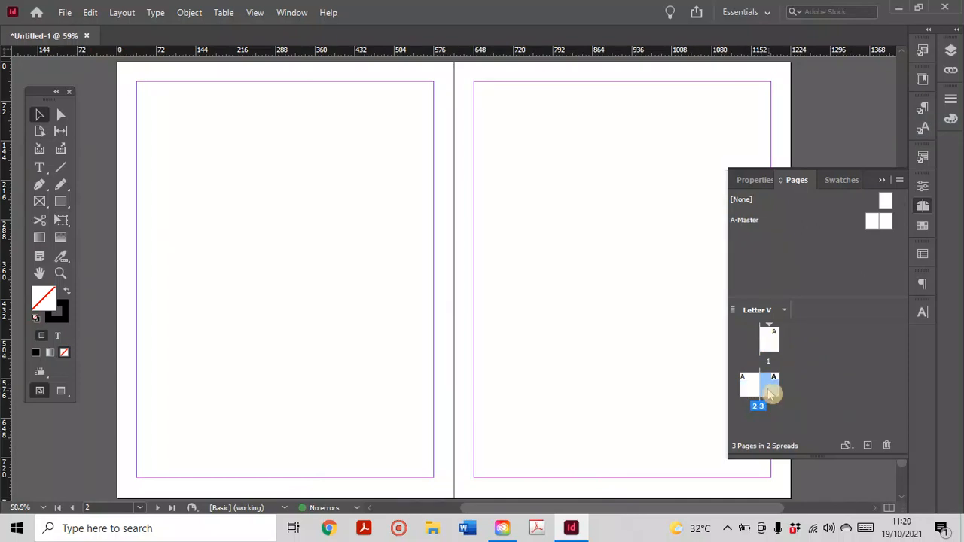
left_click(753, 384)
left_click(770, 390)
left_click(746, 393)
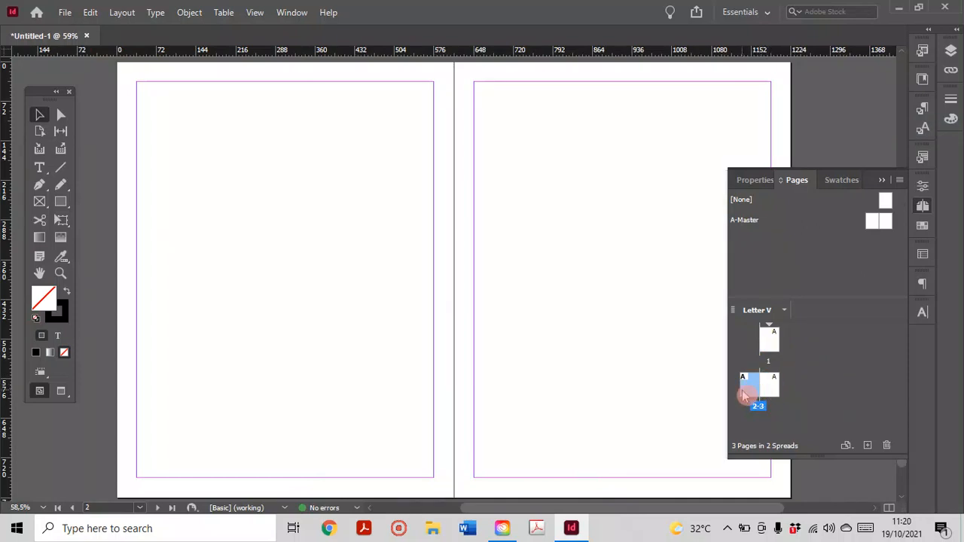
left_click(765, 390)
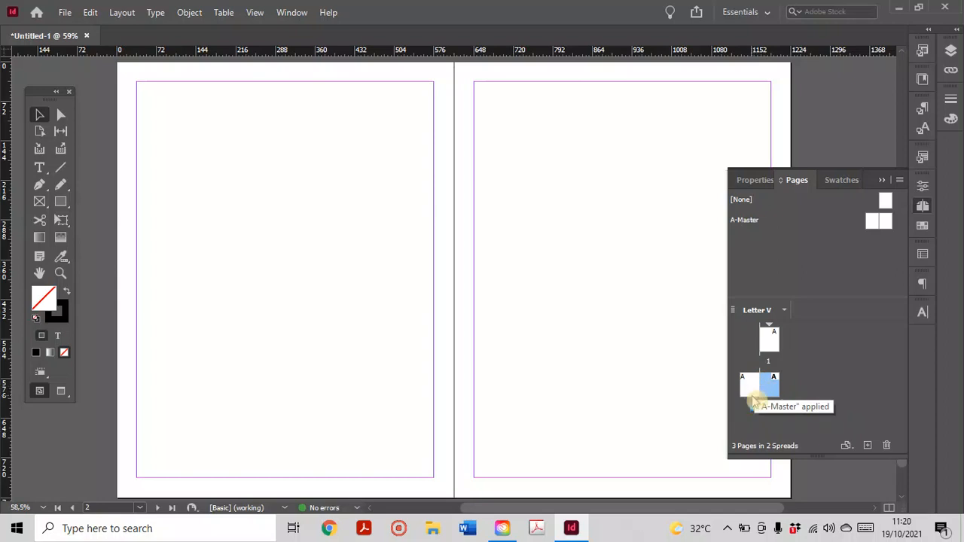
left_click(752, 393)
left_click(770, 388, "shift")
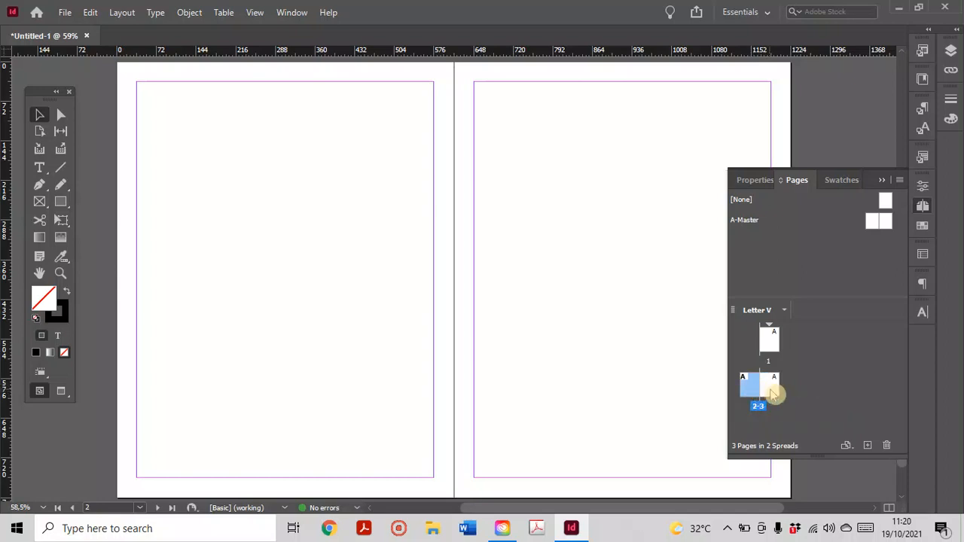
left_click(748, 388)
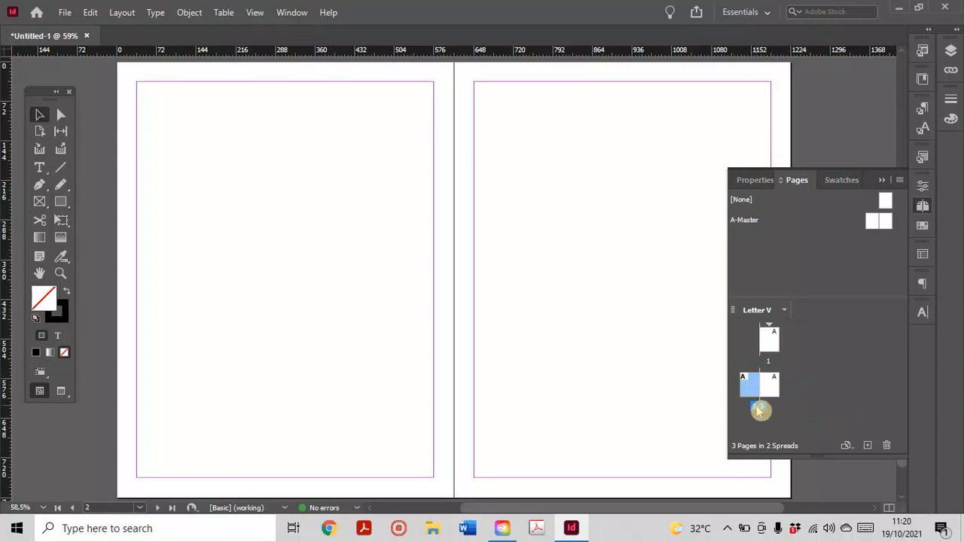
left_click(758, 406)
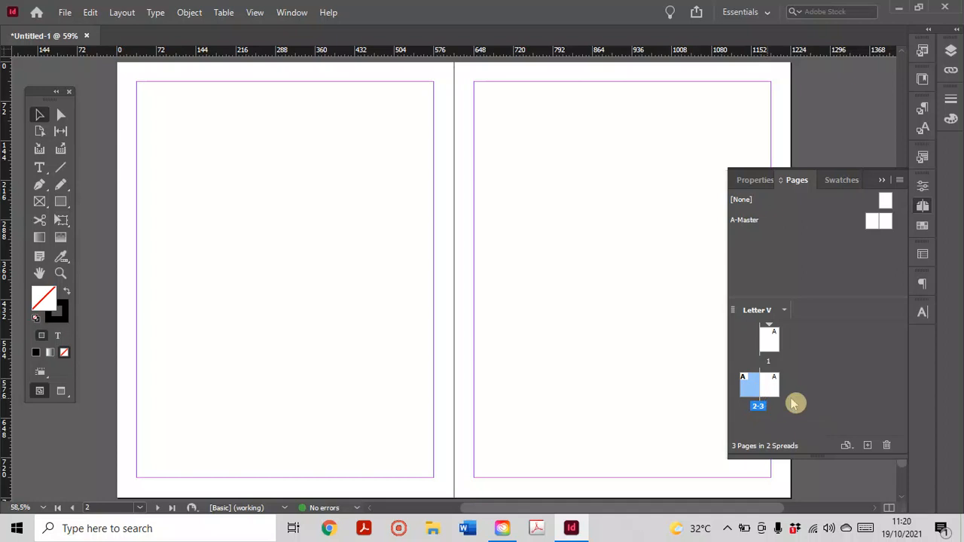
left_click(877, 199)
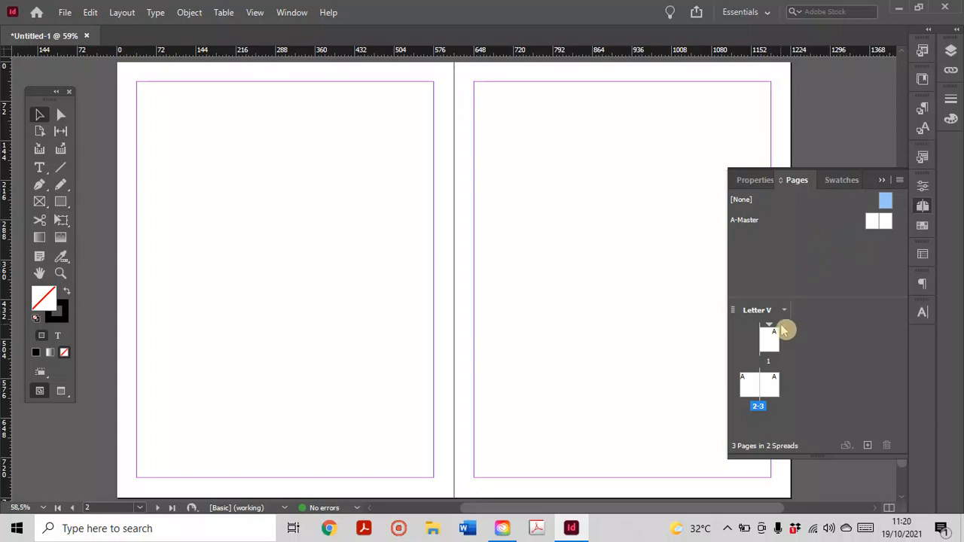
scroll(400, 307, "down", 1)
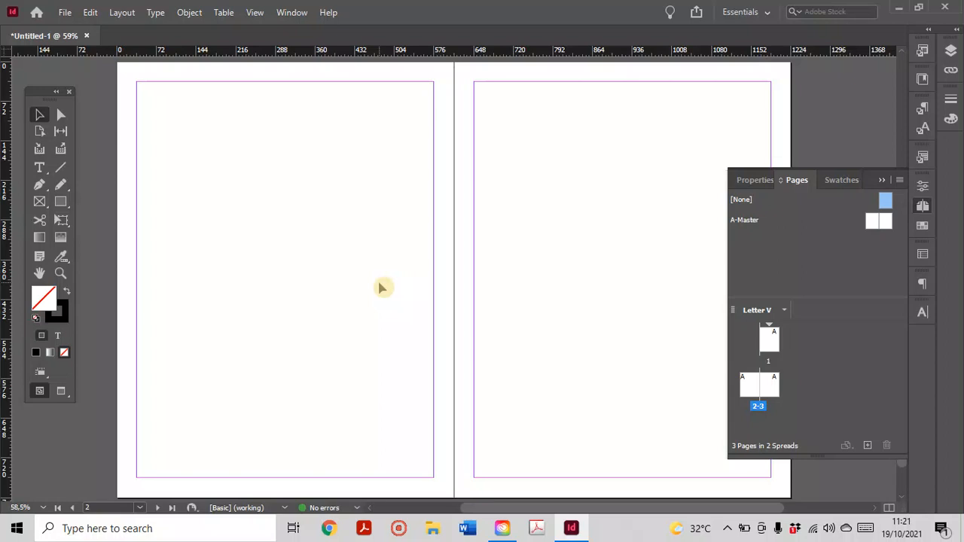
scroll(434, 205, "up", 1)
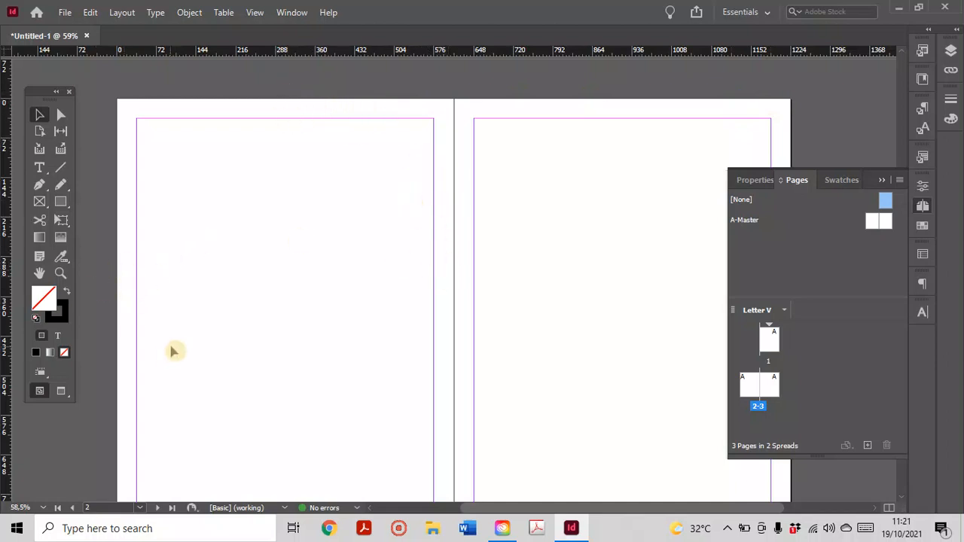
scroll(252, 409, "down", 2)
scroll(226, 211, "up", 2)
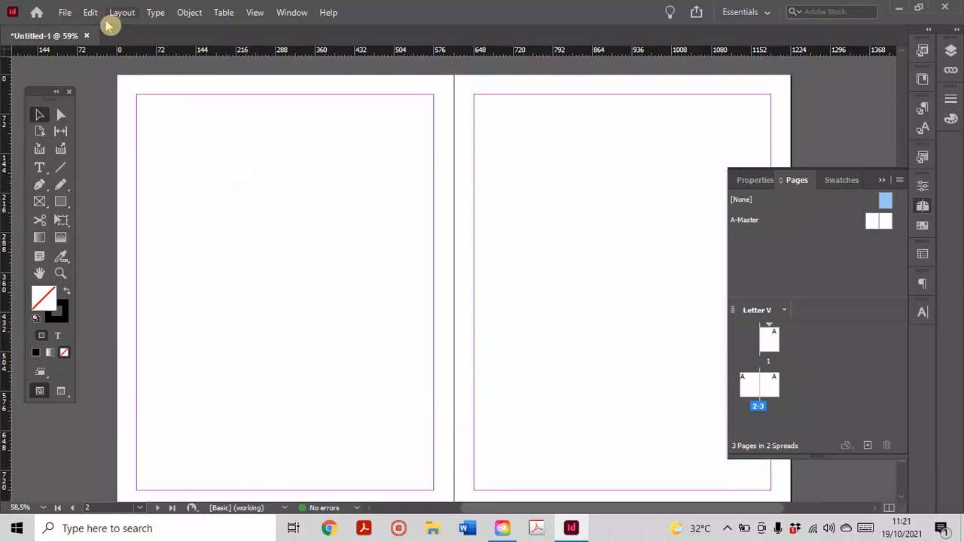
- Review the ruler units and keyboard increments in the Units & Increments preferences, then close the dialog
left_click(67, 21)
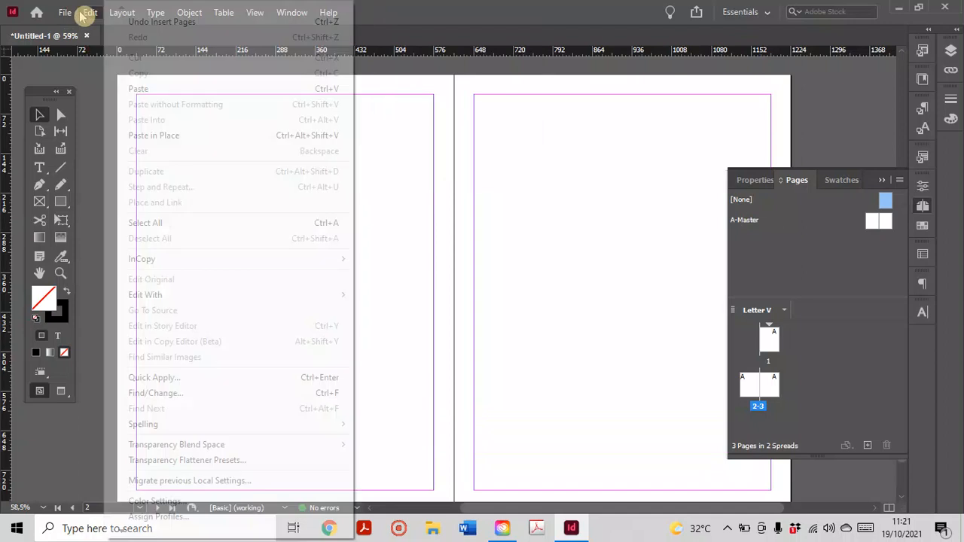
left_click(87, 13)
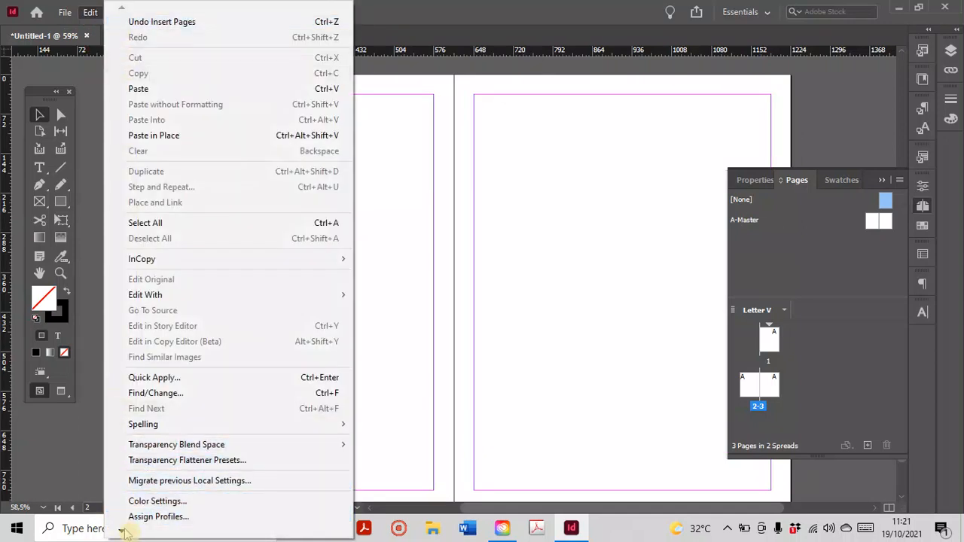
mouse_move(121, 530)
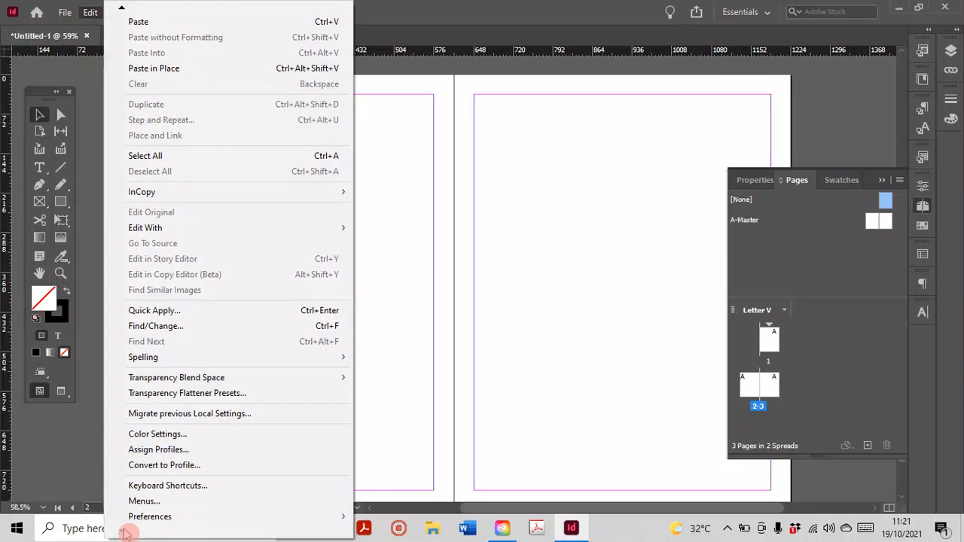
mouse_move(147, 518)
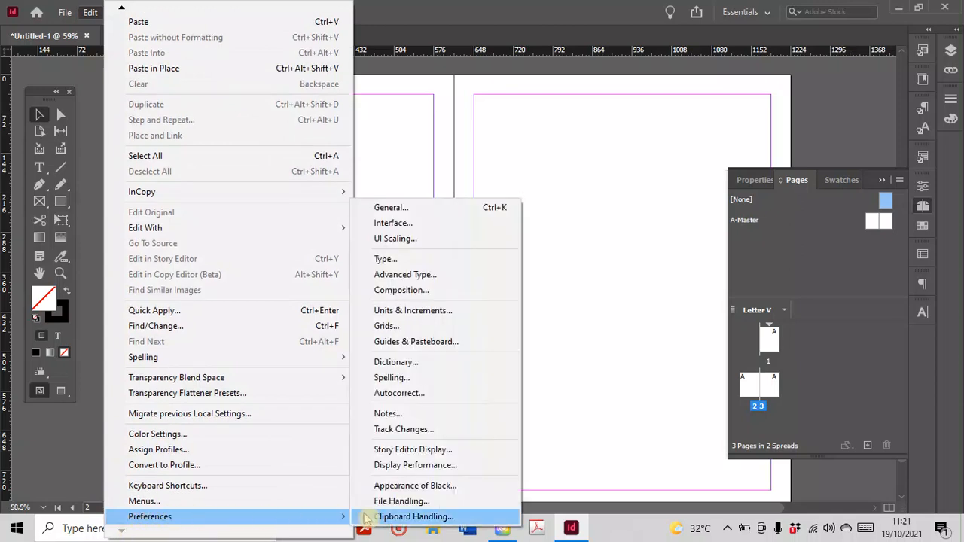
left_click(433, 314)
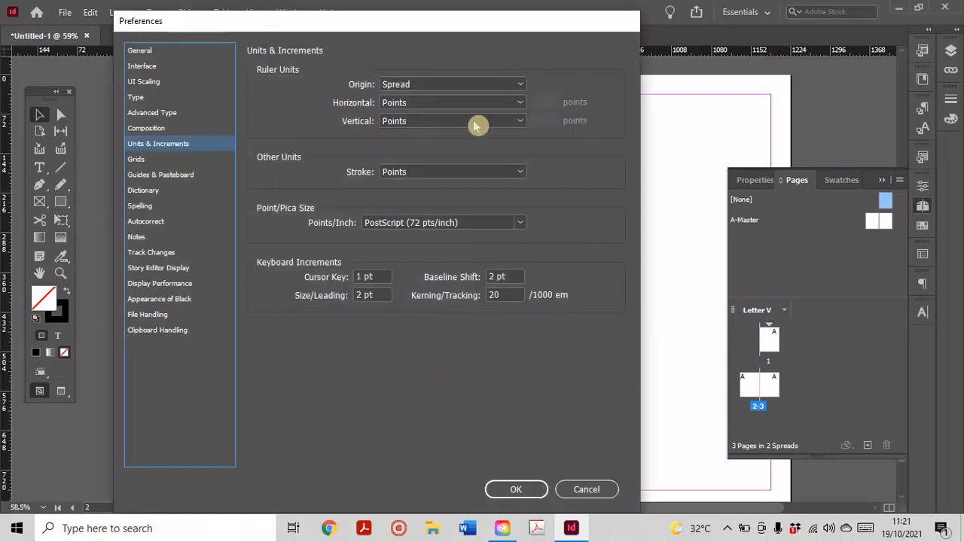
left_click_drag(512, 24, 505, 24)
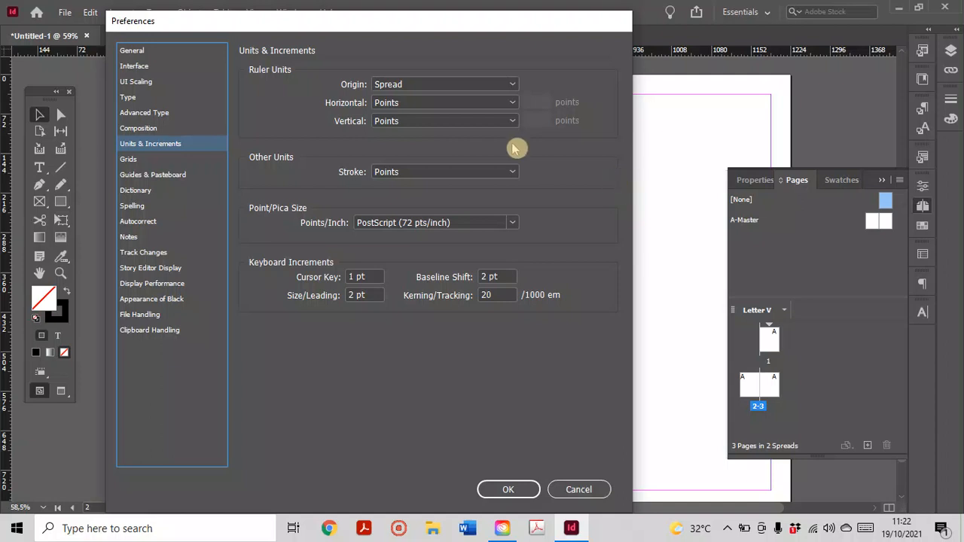
left_click(503, 489)
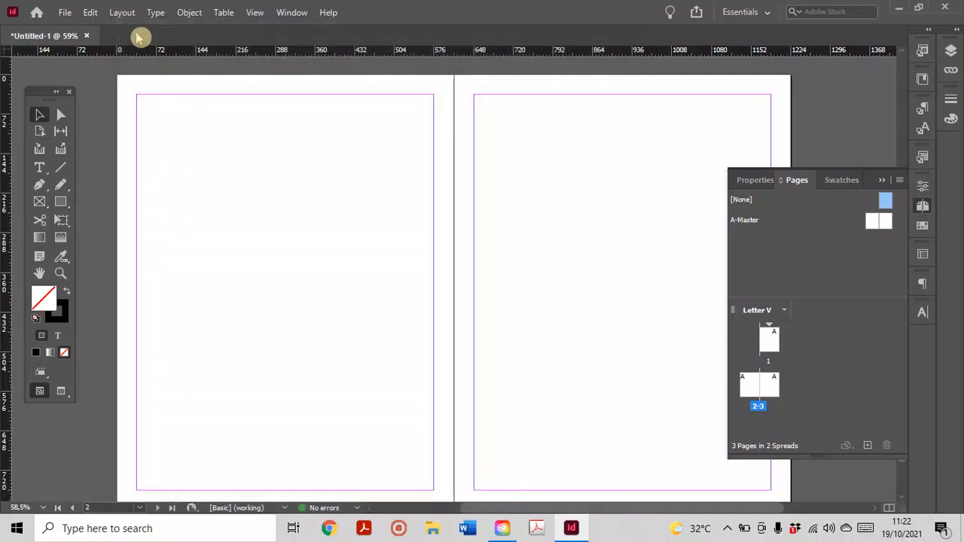
- In the Grids preferences, set the baseline grid to start at 10 pt relative to the Top Margin
left_click(90, 15)
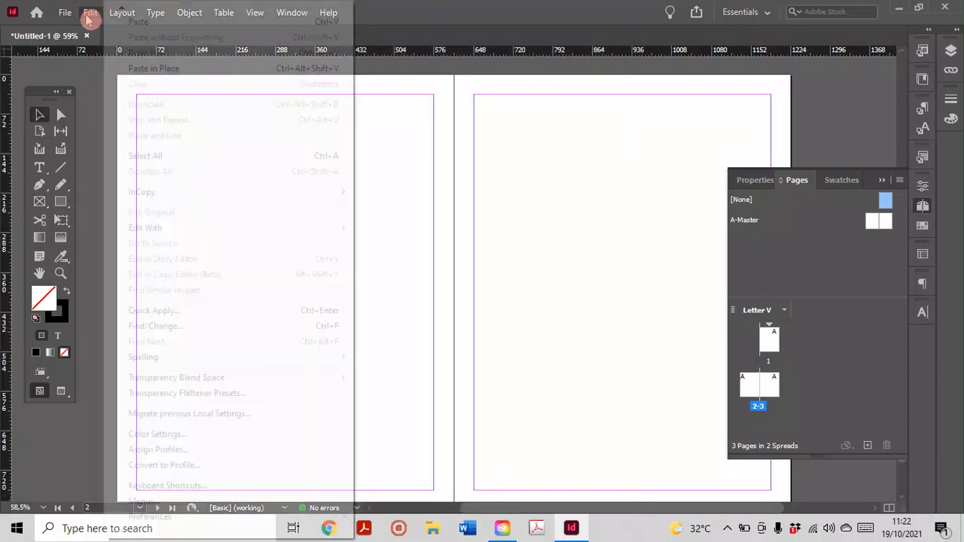
mouse_move(136, 518)
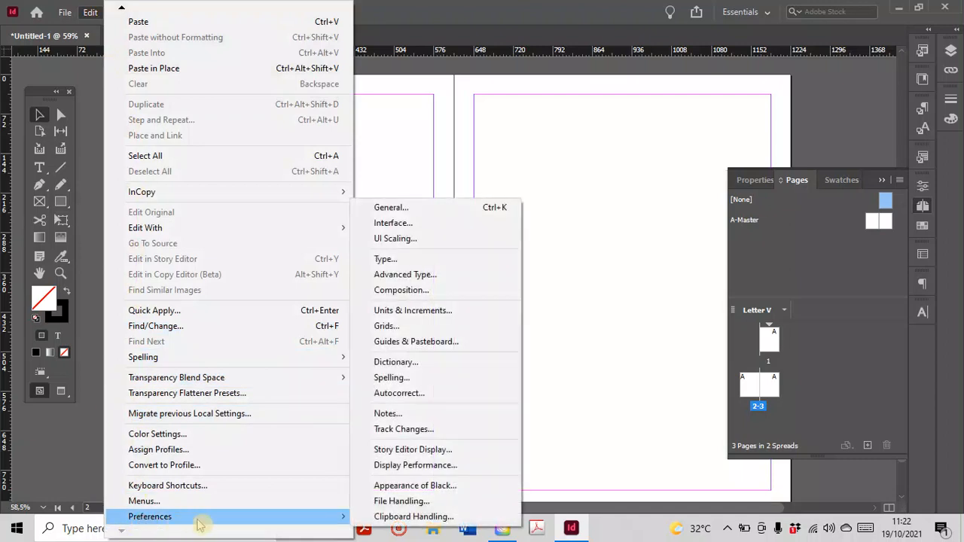
left_click(405, 326)
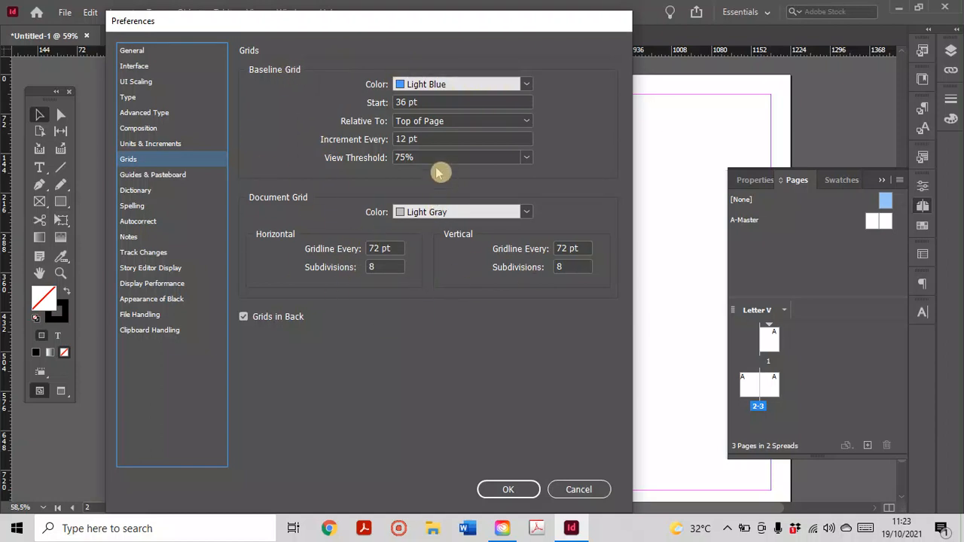
left_click(451, 101)
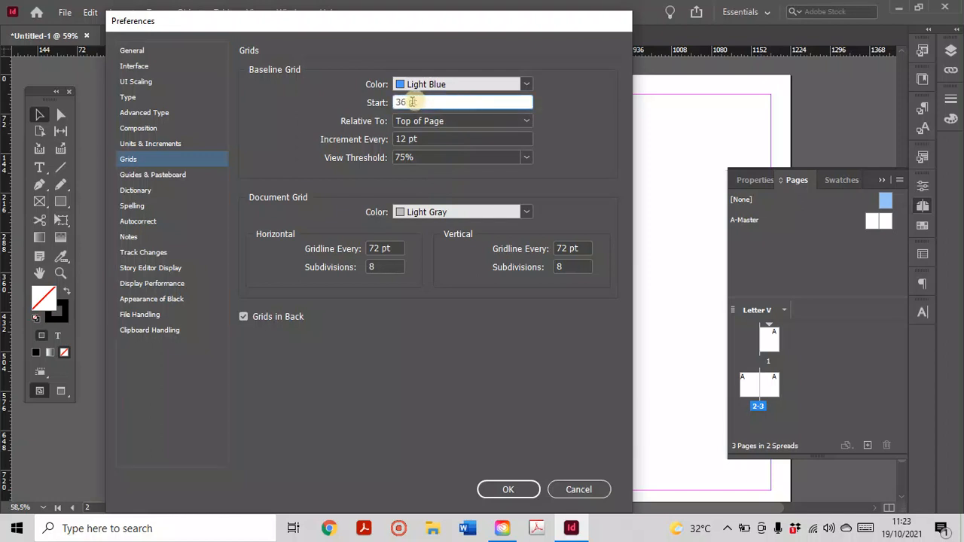
left_click_drag(407, 102, 394, 102)
left_click(523, 125)
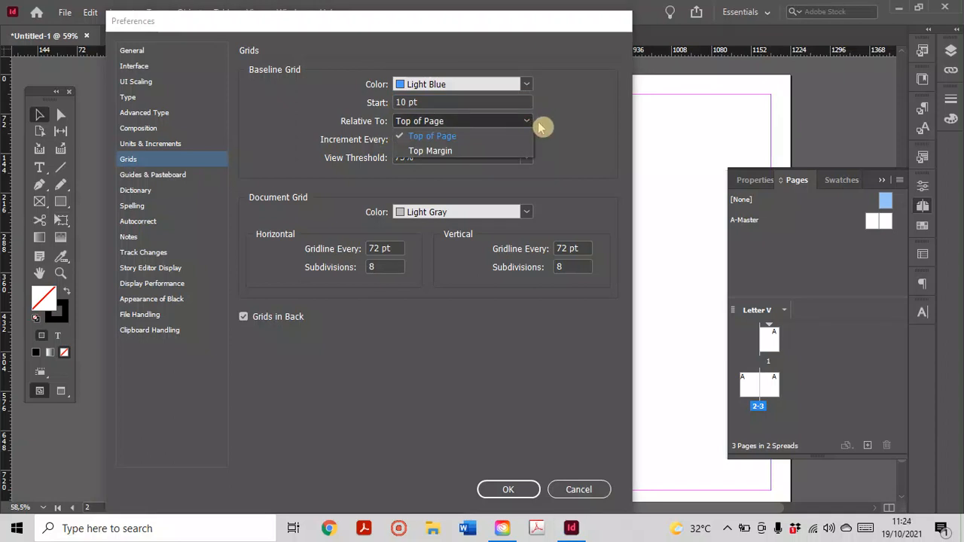
left_click(443, 153)
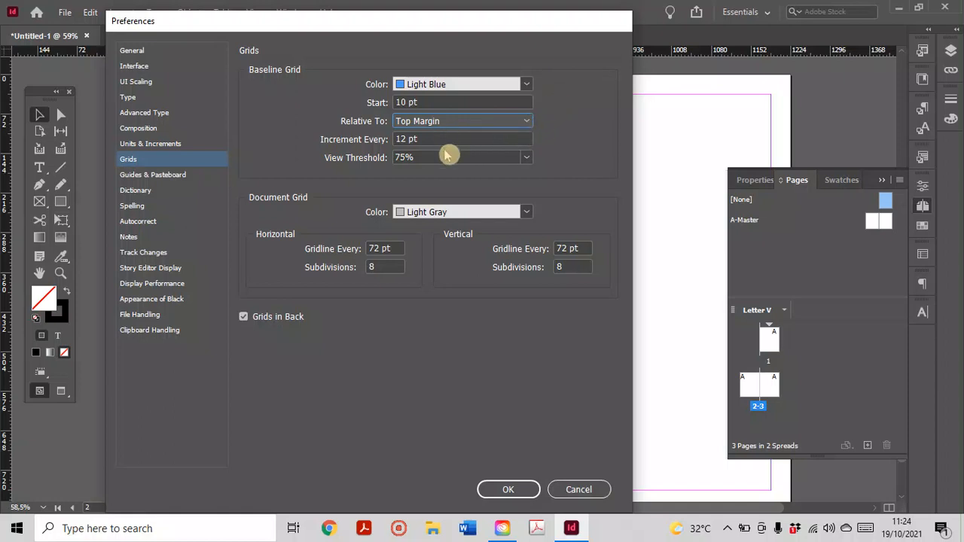
- Set the baseline grid increment to every 10 pt and apply the preferences
left_click(406, 138)
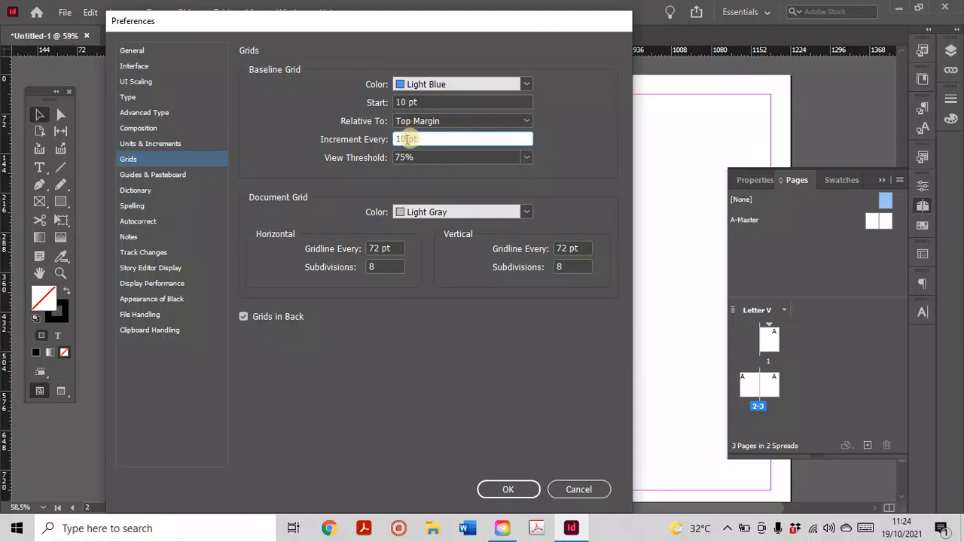
left_click_drag(397, 137, 412, 138)
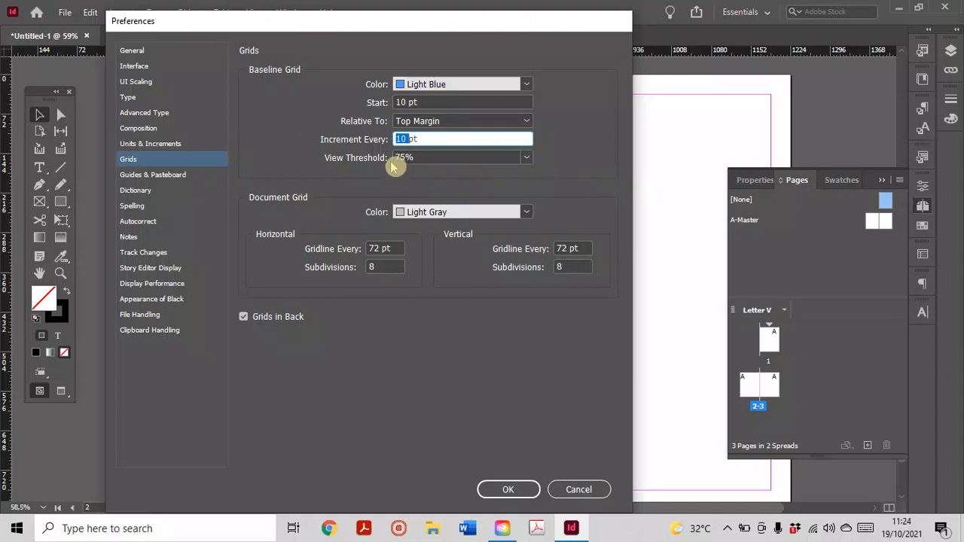
left_click(401, 138)
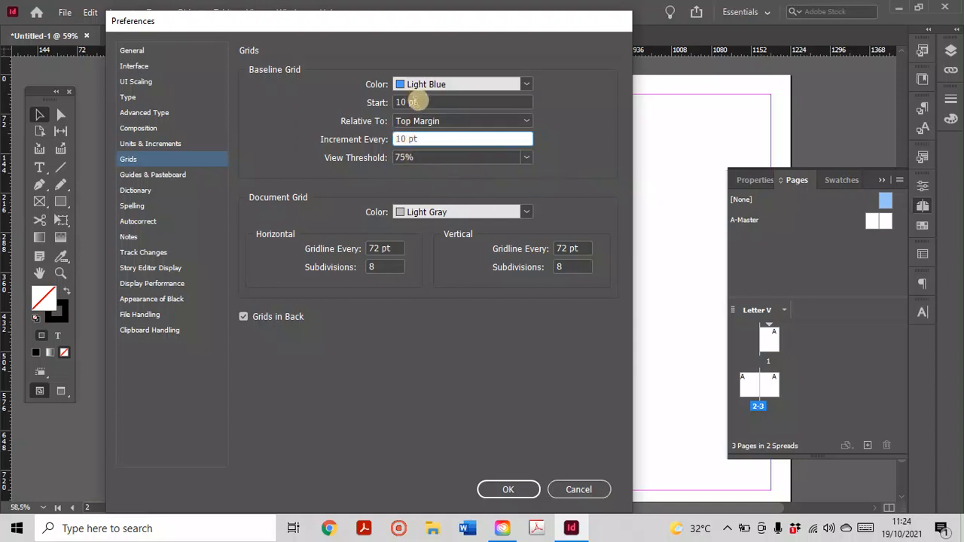
left_click(509, 489)
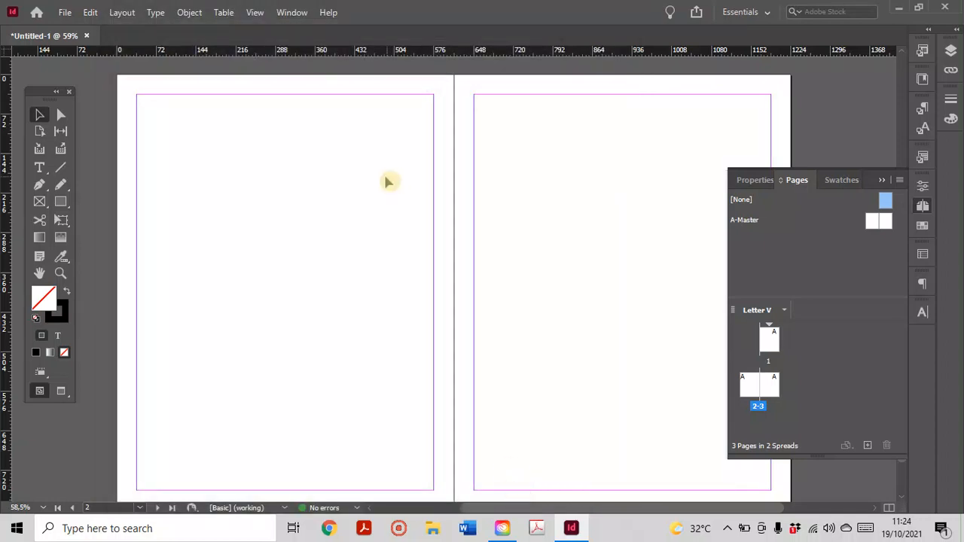
- Show the baseline grid on spread 2-3 at 100% zoom
left_click(60, 273)
left_click(266, 218)
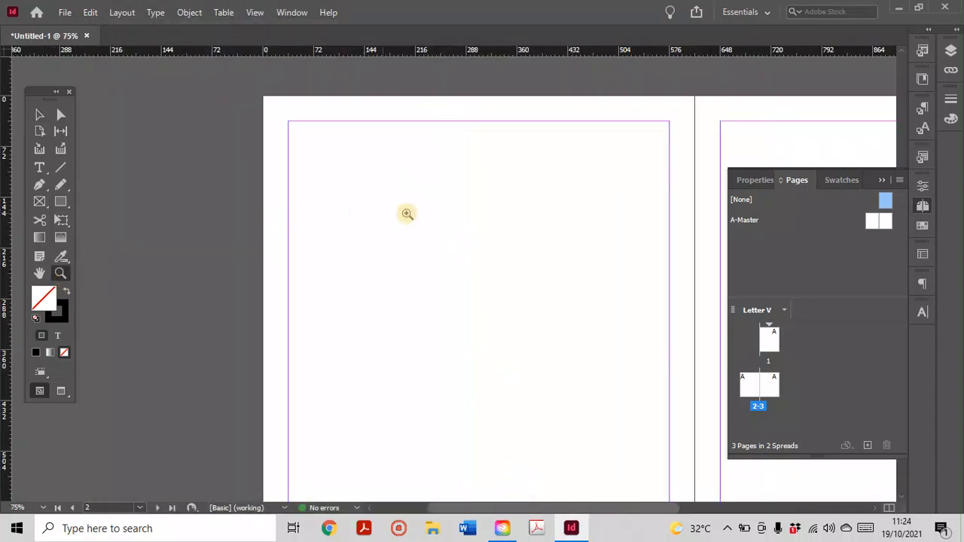
left_click(406, 214)
left_click_drag(475, 274, 292, 173)
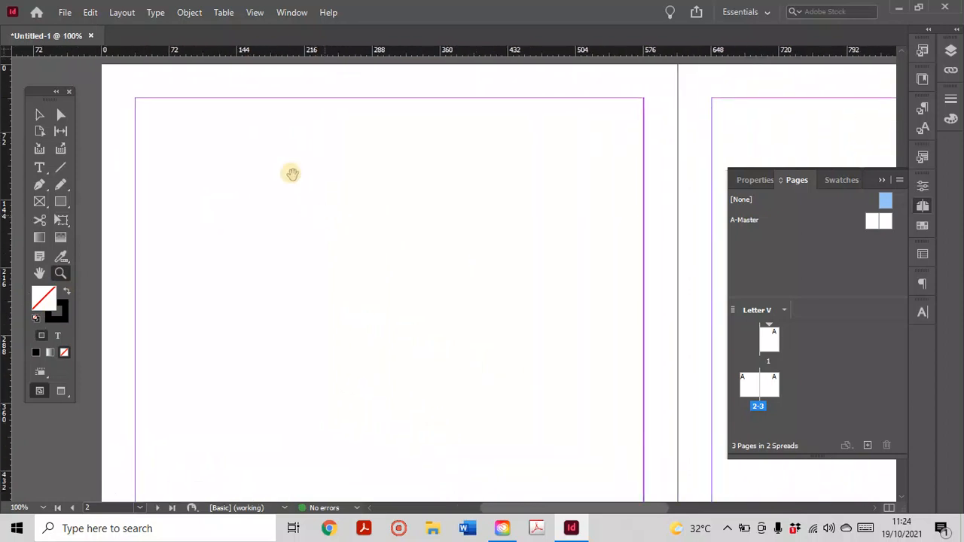
left_click(255, 13)
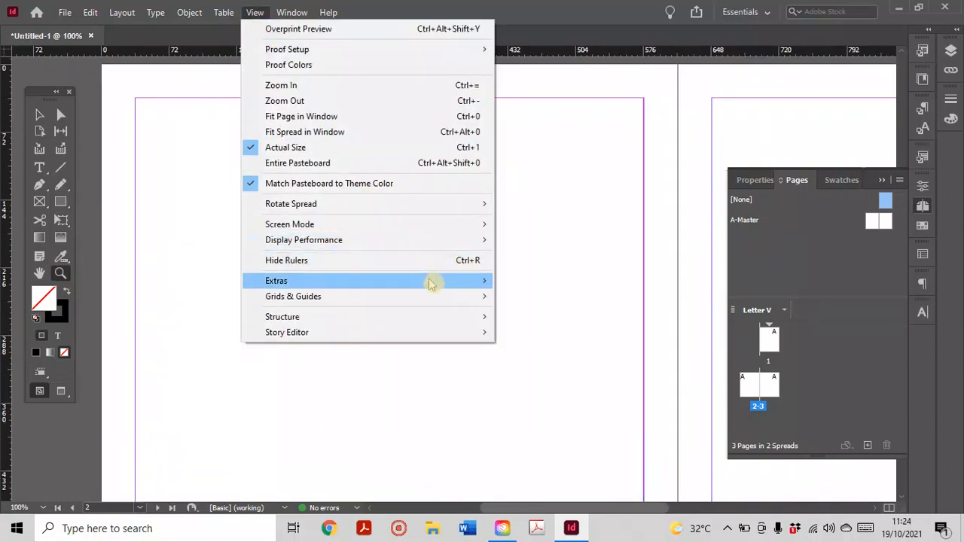
mouse_move(441, 296)
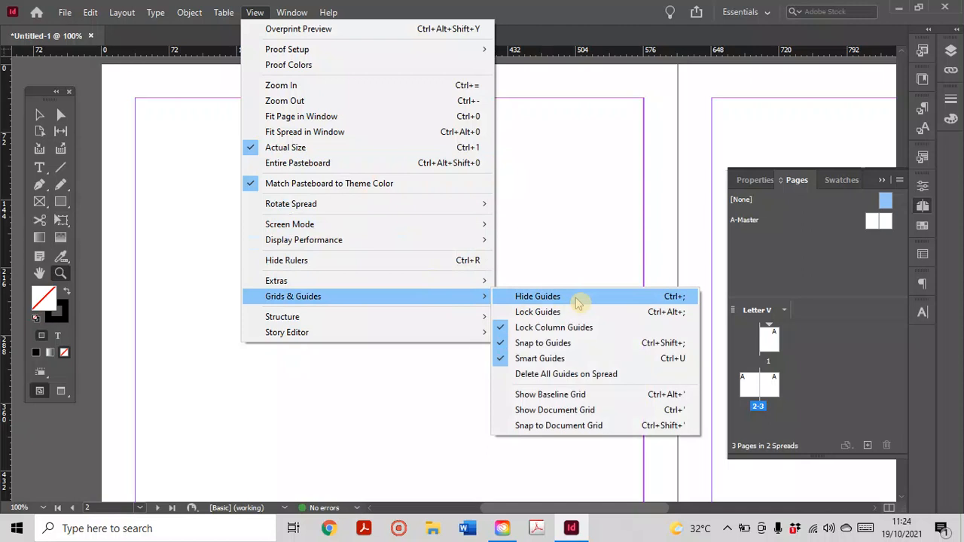
left_click(561, 394)
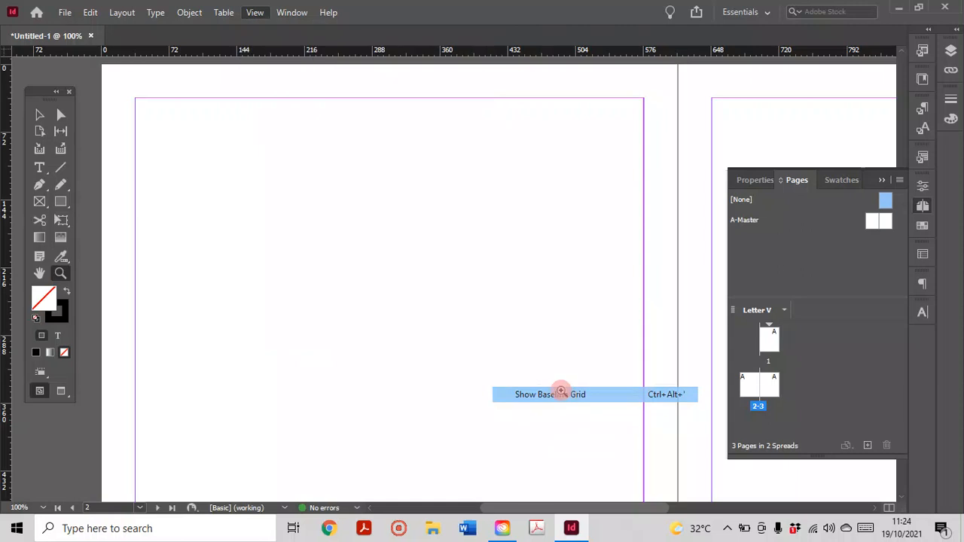
- Examine the baseline grid lines inside the margins of spread 2-3, and select pages 2 and 3 individually
left_click(270, 170)
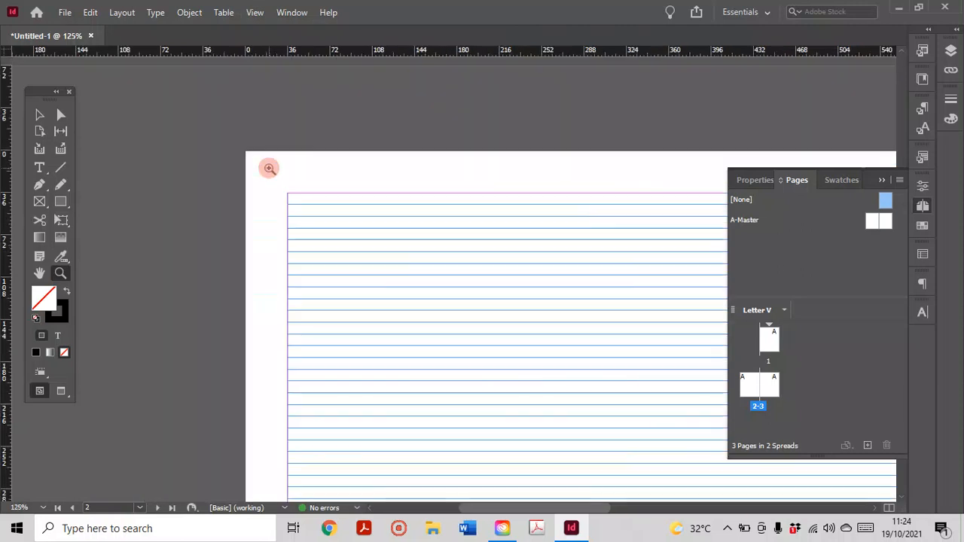
left_click(376, 237)
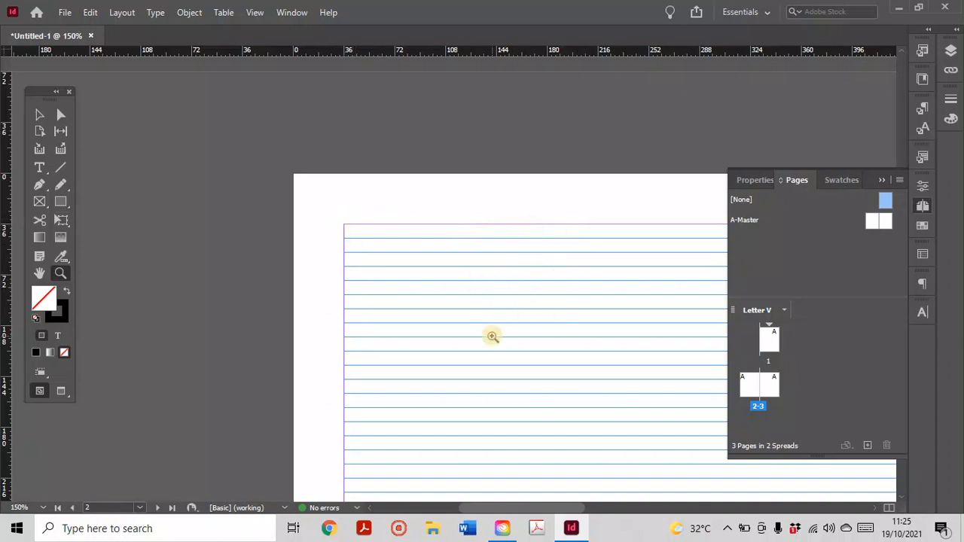
left_click(505, 299, "alt")
left_click(512, 267, "alt")
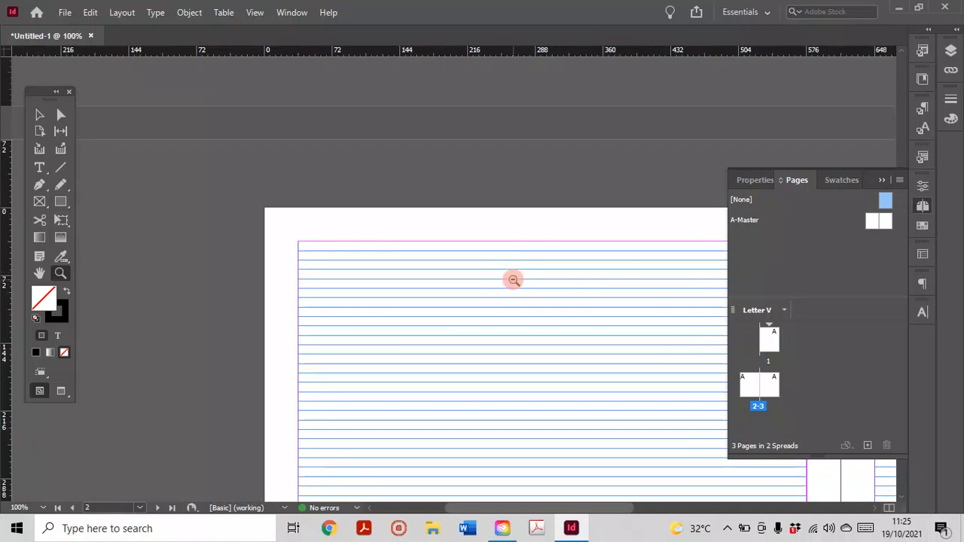
left_click(513, 279, "alt")
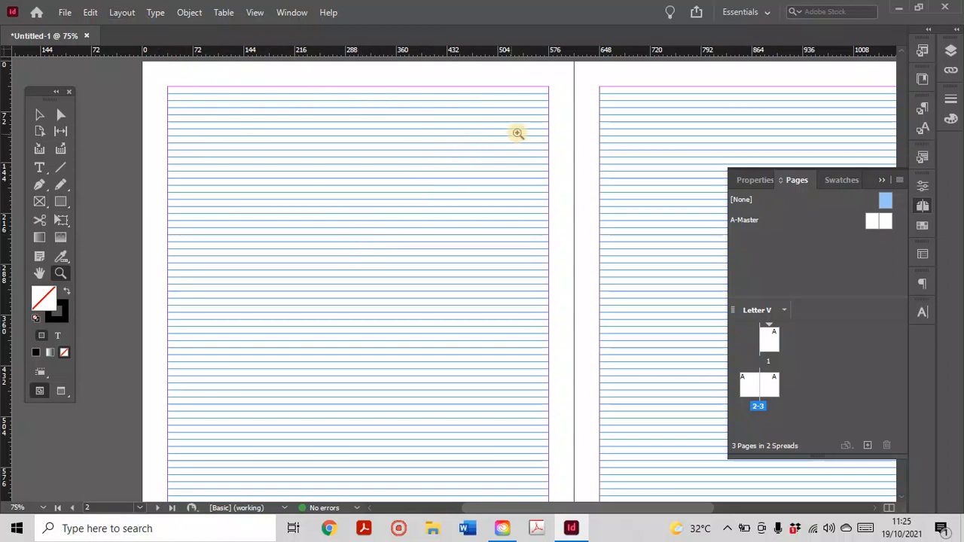
left_click(750, 388)
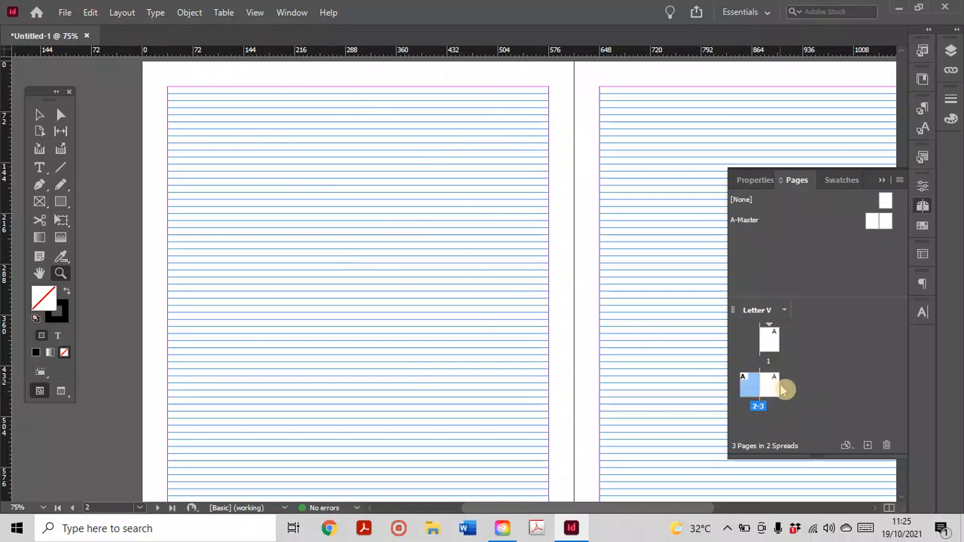
left_click(776, 386)
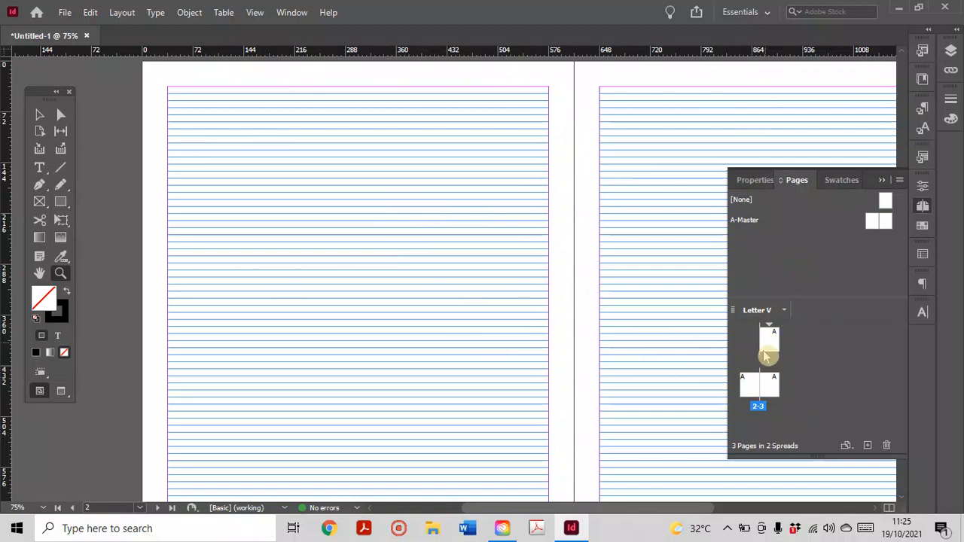
left_click(755, 395)
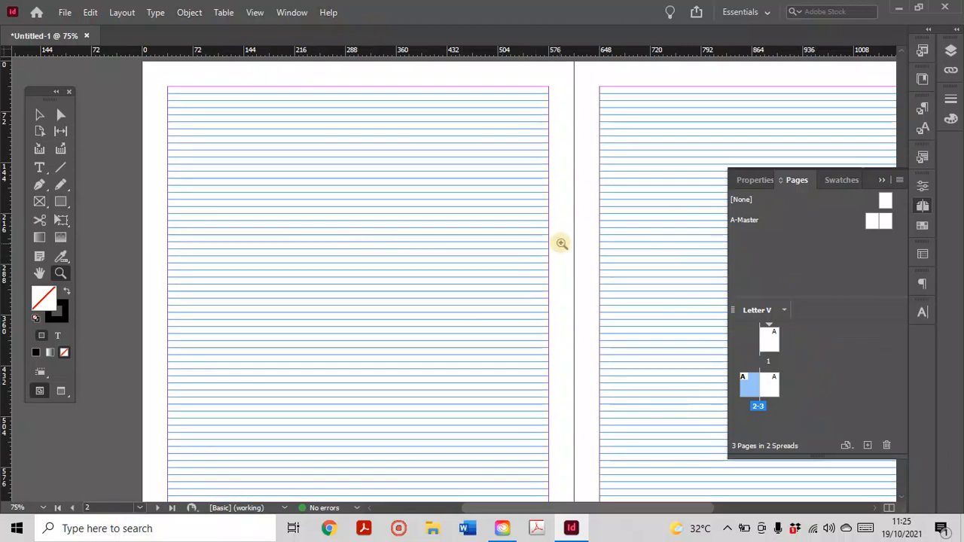
left_click(742, 361)
- In the Margins and Columns settings, link all margins and set them to 20 pt, and unlink them again
left_click(121, 13)
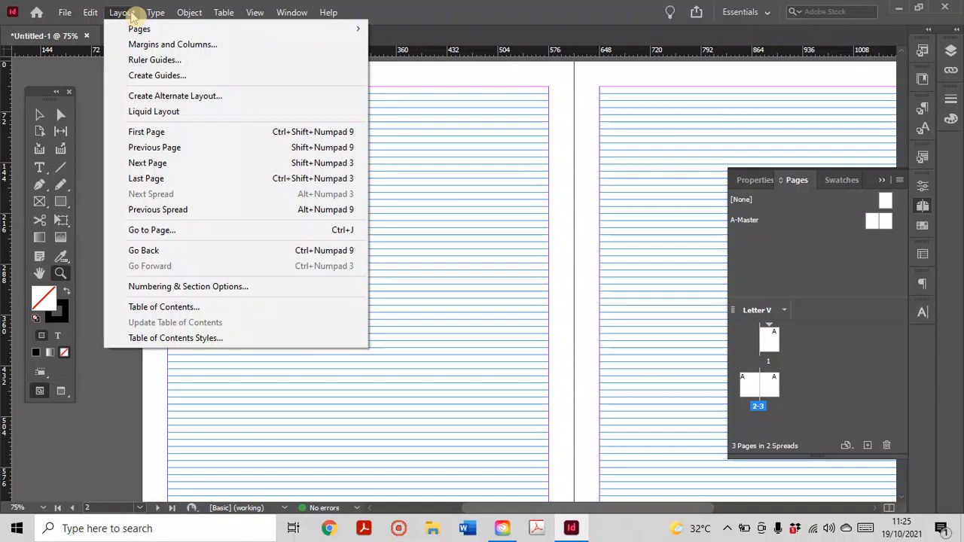
left_click(126, 43)
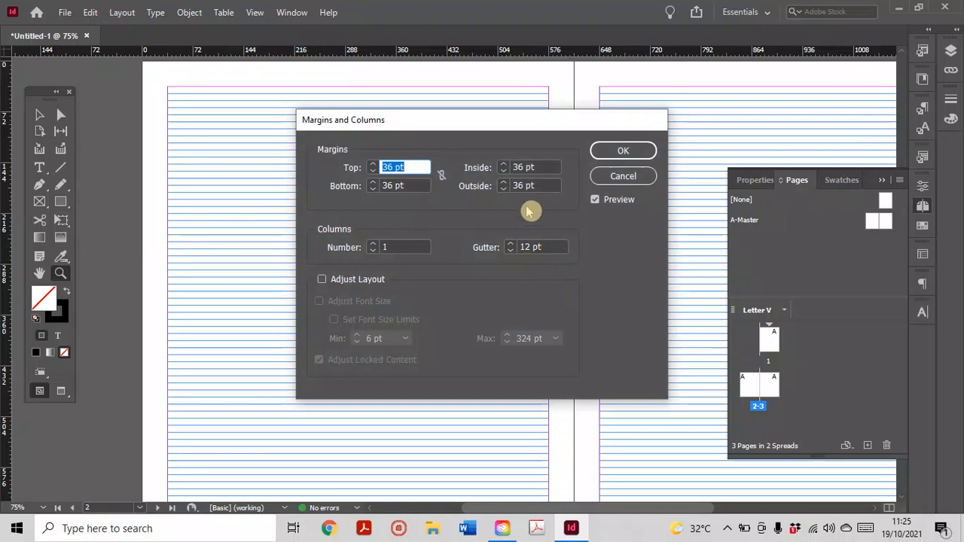
left_click_drag(394, 166, 415, 165)
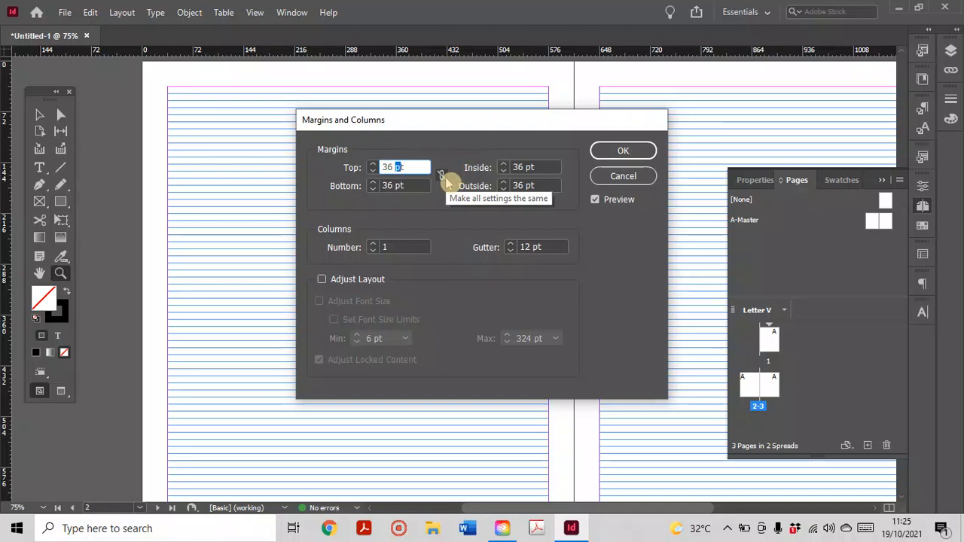
left_click(445, 177)
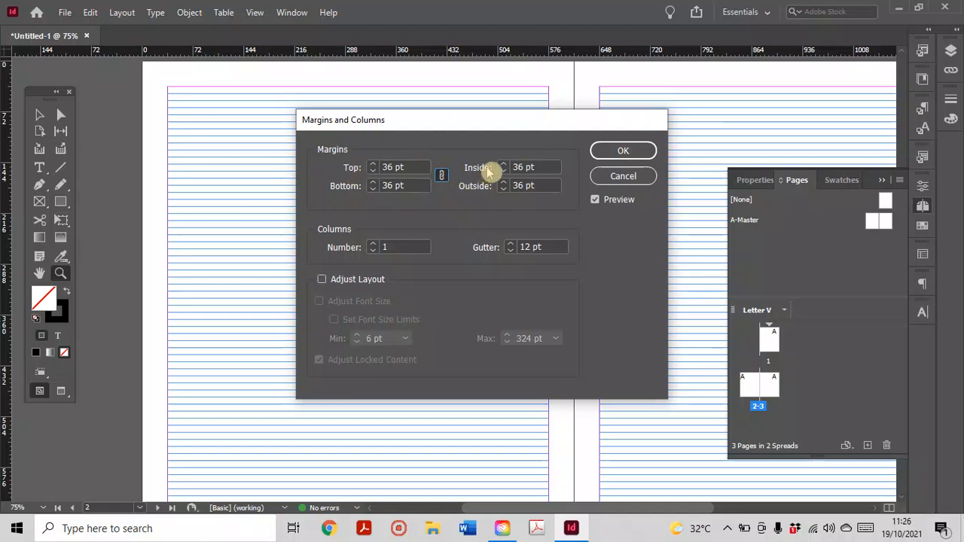
double_click(389, 167)
type("20")
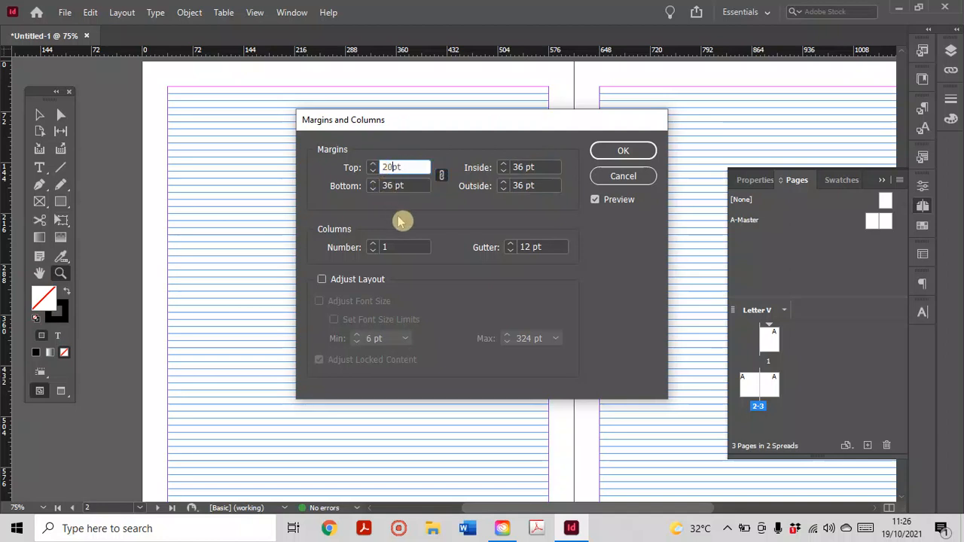
left_click(442, 175)
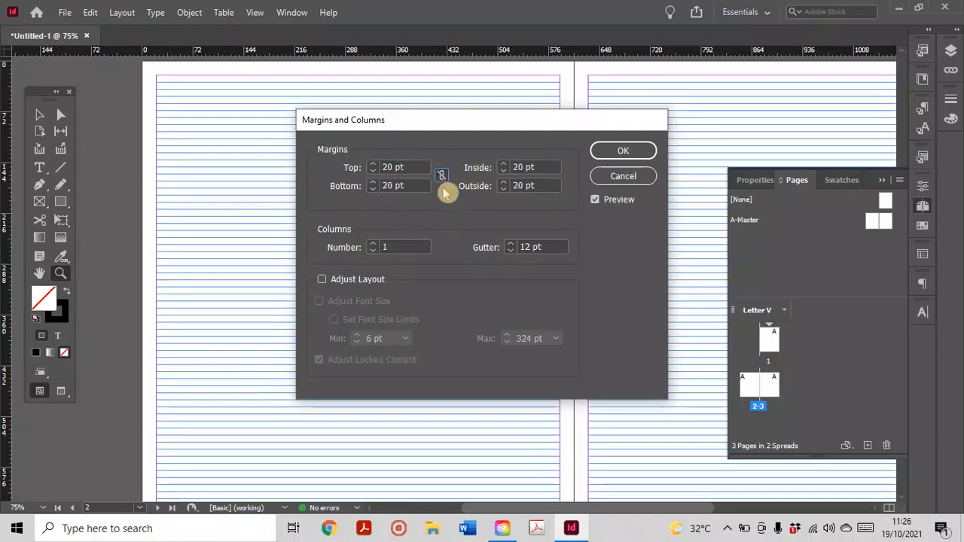
- Set only the bottom margin to 10 pt and apply the margin settings
left_click(413, 166)
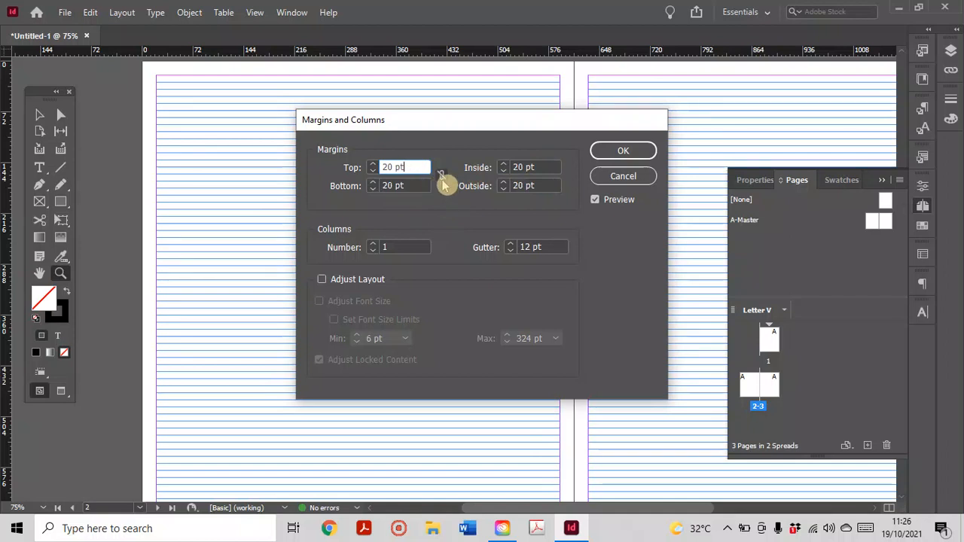
left_click_drag(396, 185, 370, 188)
type("1")
key("Return")
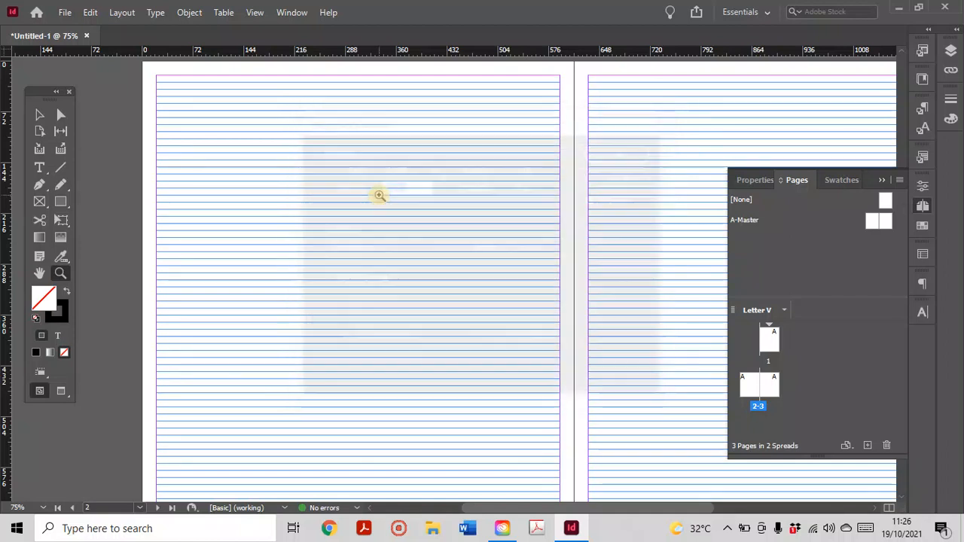
- Reopen the Margins and Columns settings, link the margins and set all four to 40 pt
left_click(120, 13)
left_click(143, 43)
left_click(391, 167)
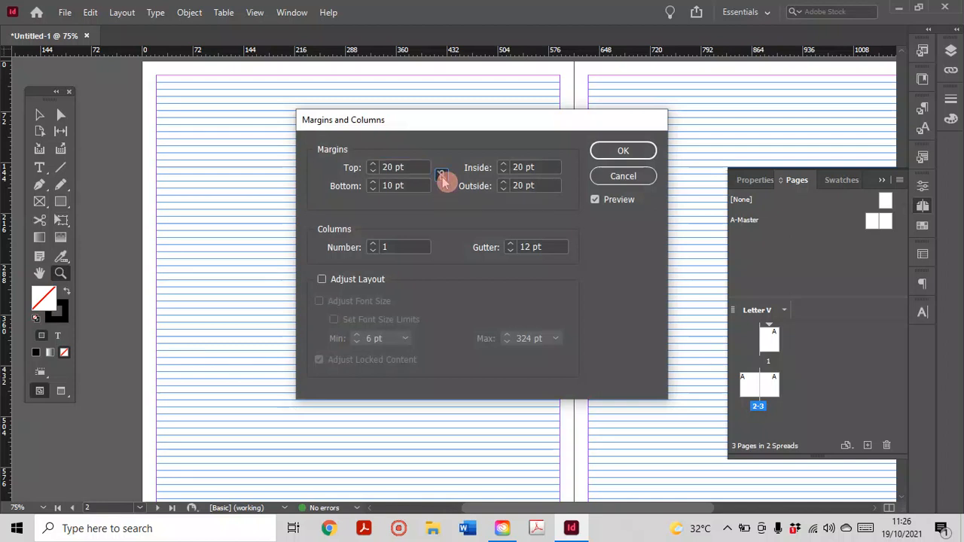
left_click(442, 175)
double_click(391, 166)
type("10")
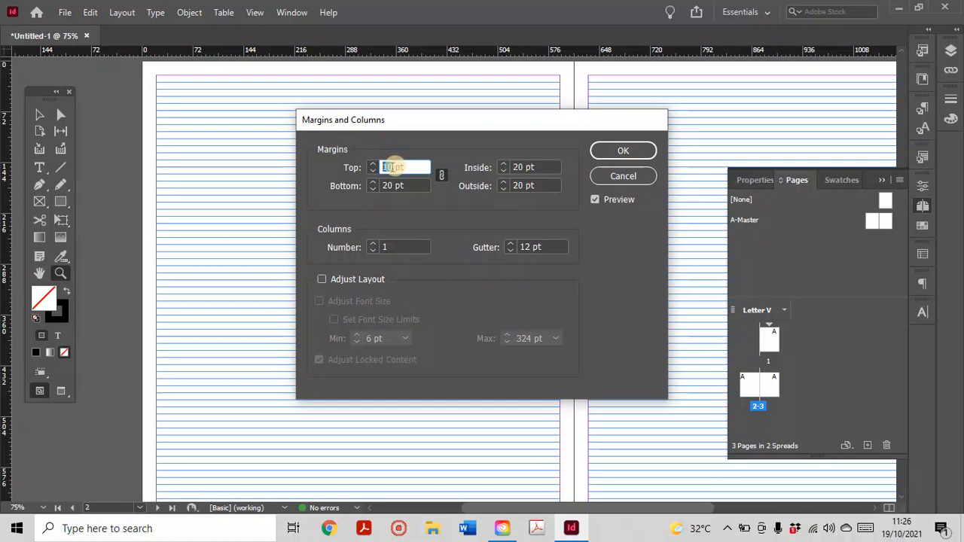
key("BackSpace")
type("40")
key("Tab")
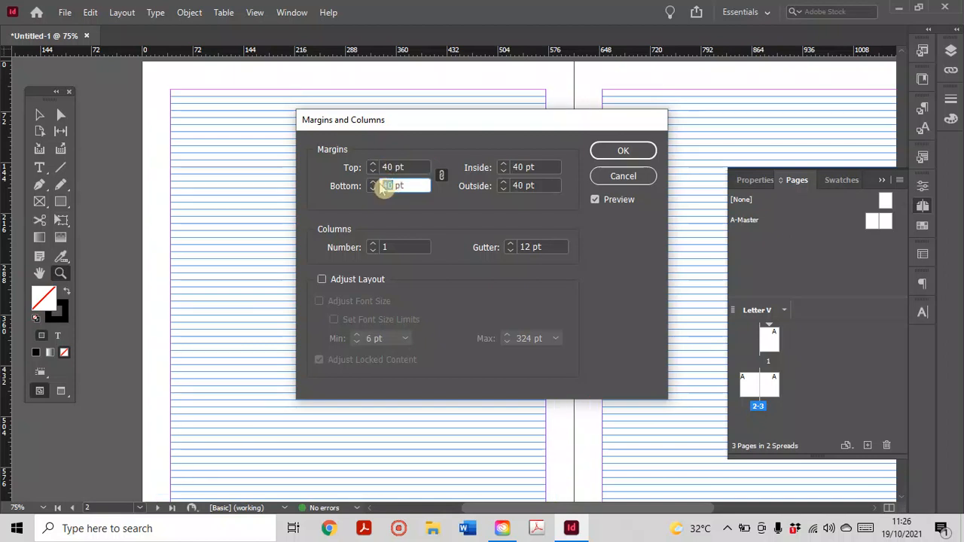
- With the margins linked, enter 30 pt for bottom, 20 pt for inside and 50 pt for outside, and apply the settings
type("30")
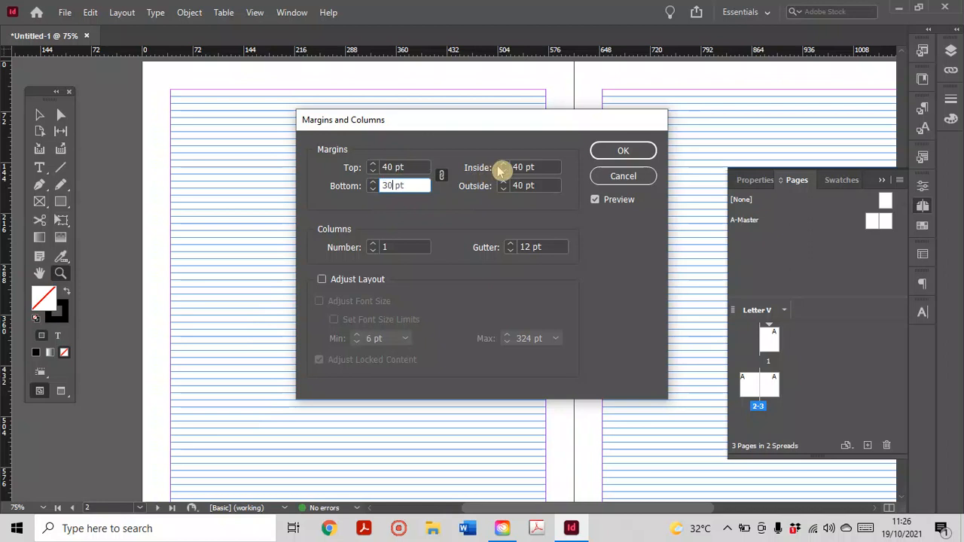
left_click(517, 166)
left_click_drag(525, 167, 514, 186)
type("20")
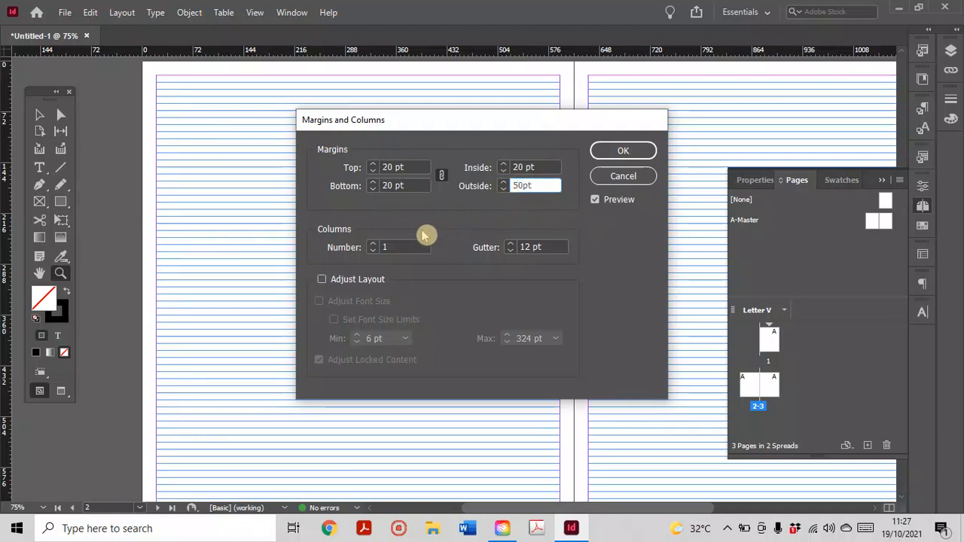
left_click(623, 153)
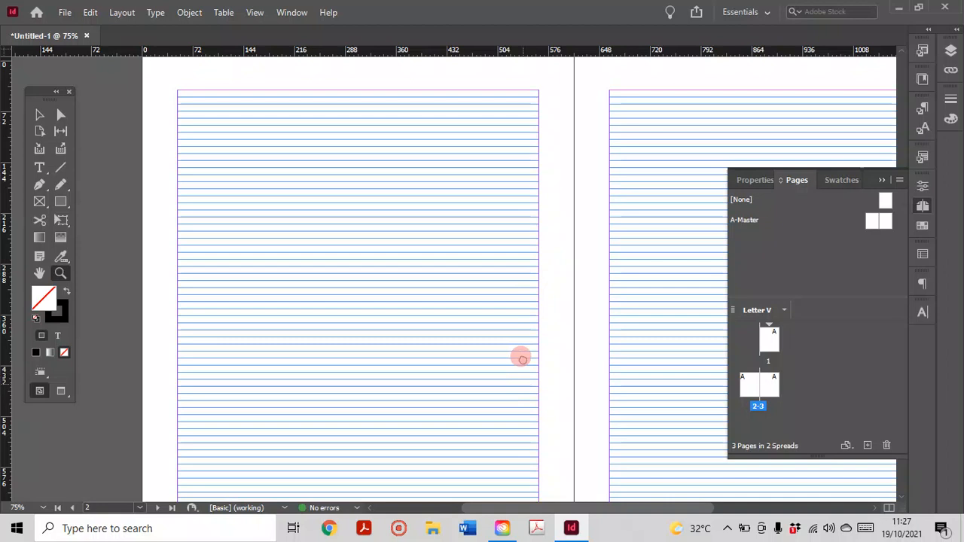
- Reopen the Margins and Columns settings, unlink the margins, and set the top to 40 pt and the bottom to 30 pt
left_click_drag(520, 355, 555, 134)
left_click_drag(500, 284, 396, 472)
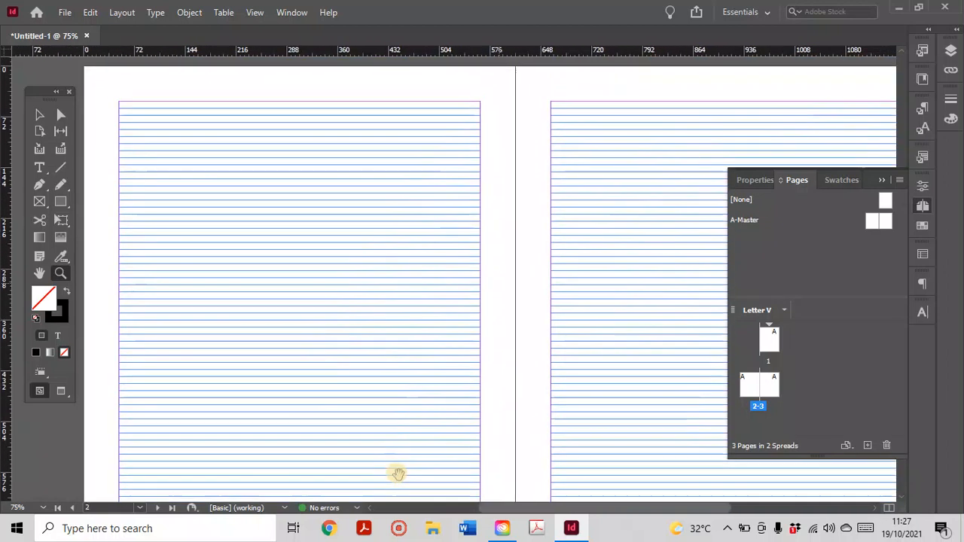
left_click(90, 13)
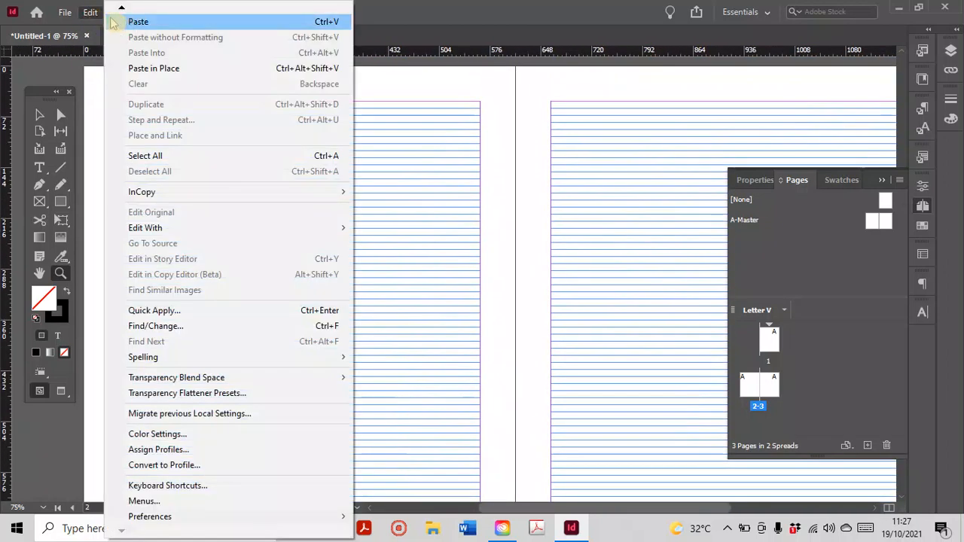
left_click(418, 16)
left_click(116, 13)
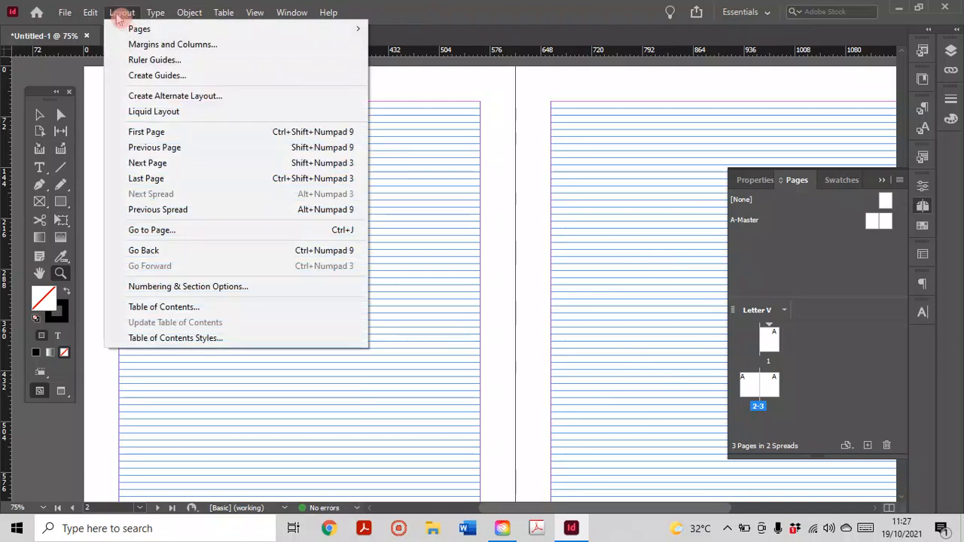
left_click(147, 48)
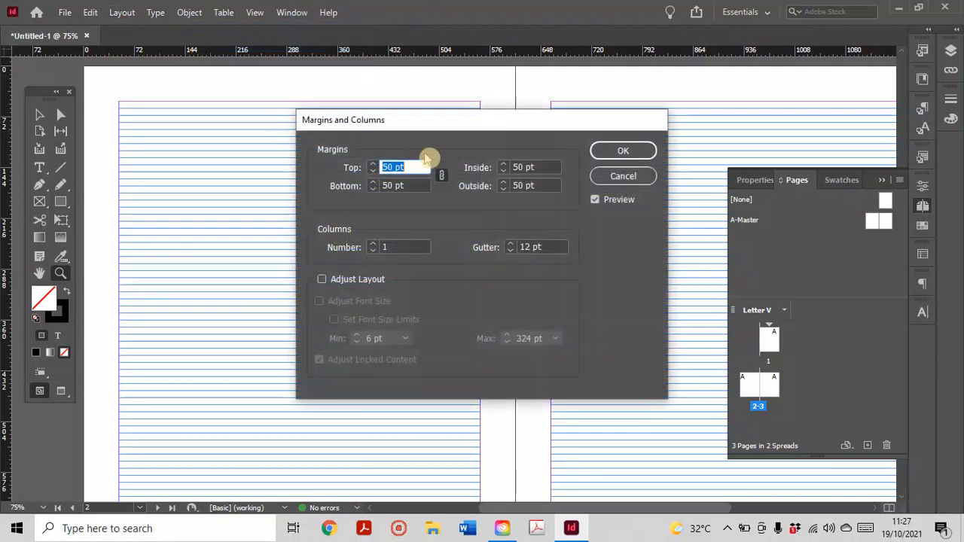
left_click(445, 176)
left_click(392, 168)
left_click_drag(392, 168, 375, 185)
type("40")
type("30")
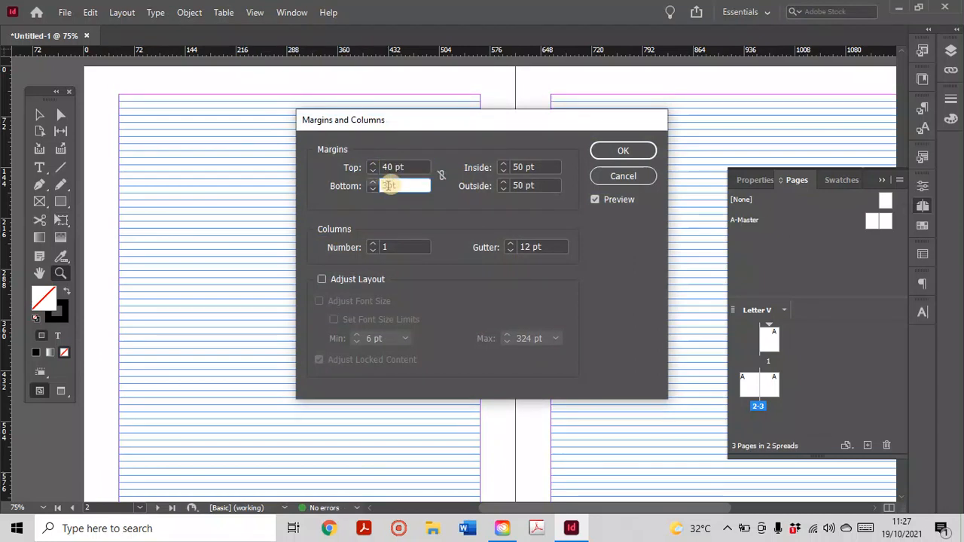
- Set the inside margin to 20 pt and apply the margin settings to the spread
left_click_drag(522, 167, 508, 170)
type("20")
left_click(523, 185)
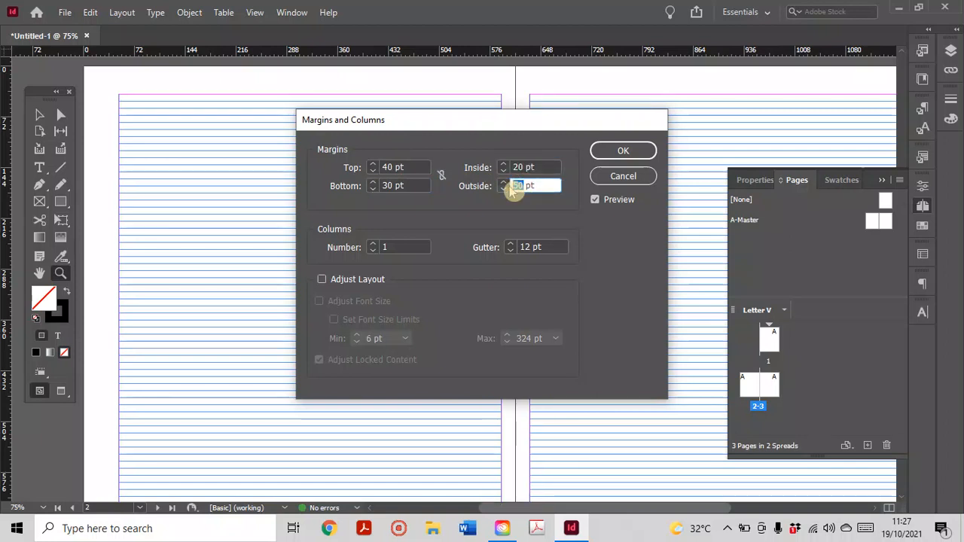
left_click(621, 150)
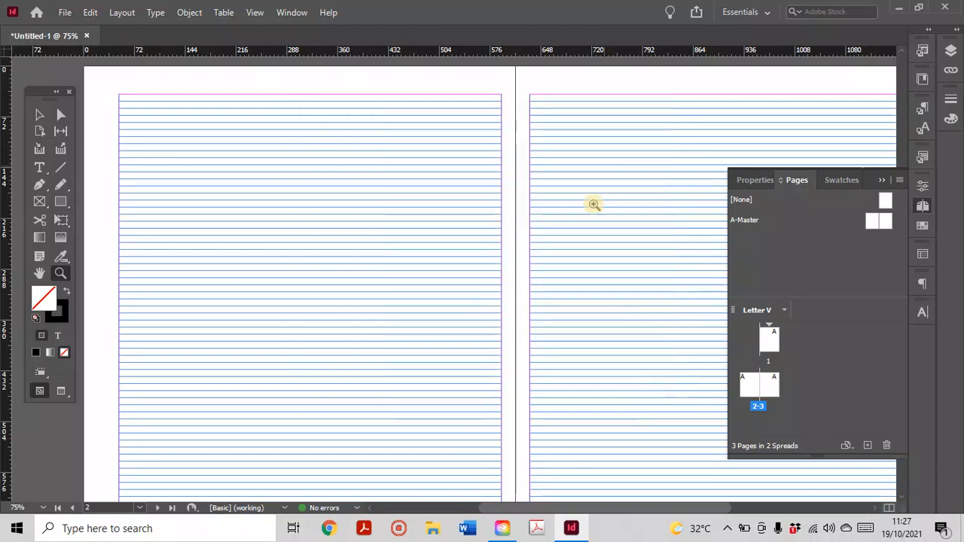
- Examine the top, bottom, inside and outside margins on both pages of spread 2-3
left_click(466, 240, "alt")
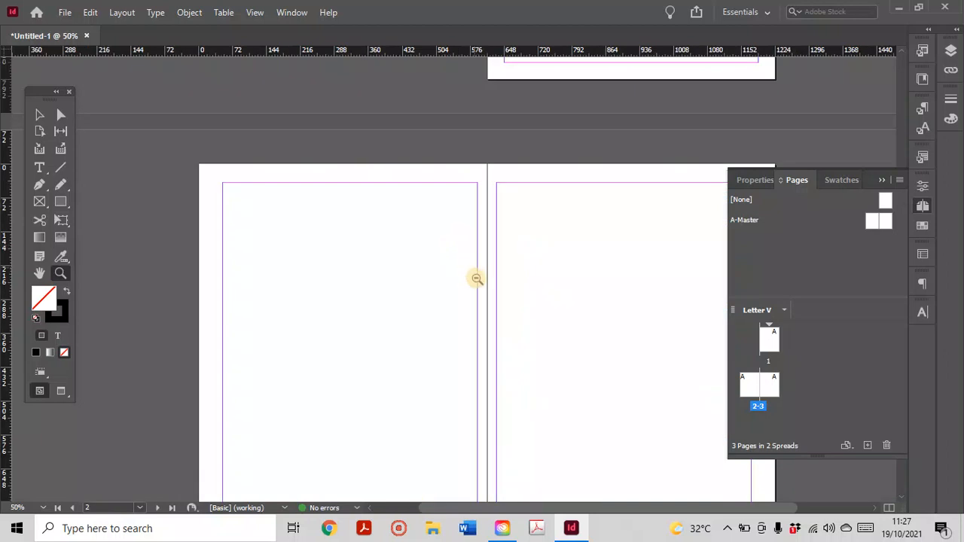
left_click(500, 267)
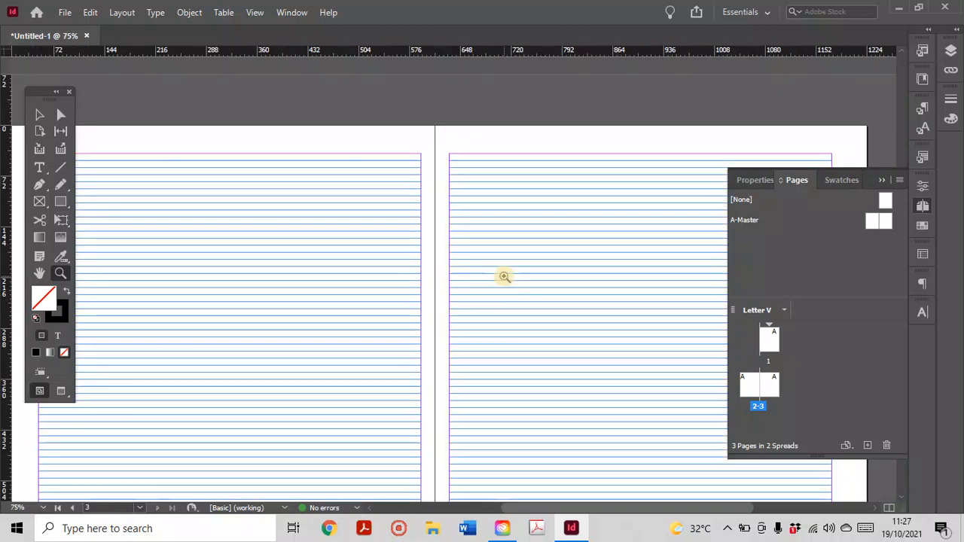
left_click(504, 281, "alt")
left_click(503, 281, "alt")
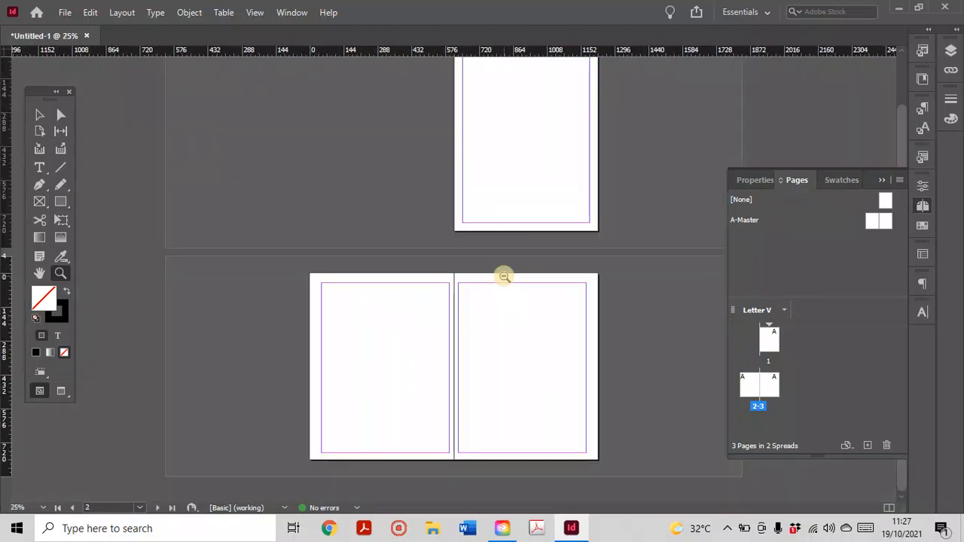
left_click(493, 352)
left_click(331, 181)
left_click(294, 150)
left_click_drag(434, 271, 592, 309)
left_click_drag(405, 276, 338, 268)
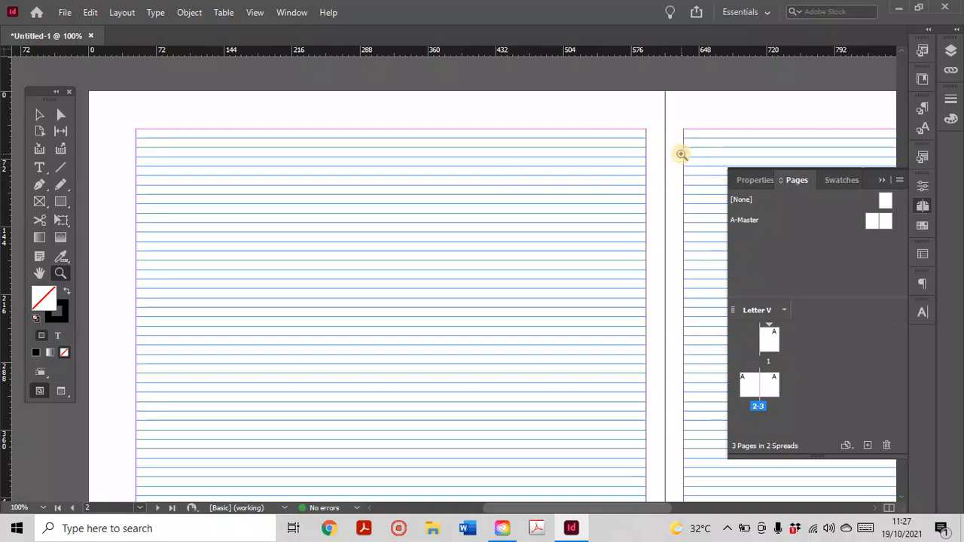
- Give only page 2 three columns with a 10 pt gutter in the Margins and Columns settings, and apply them
left_click(748, 389)
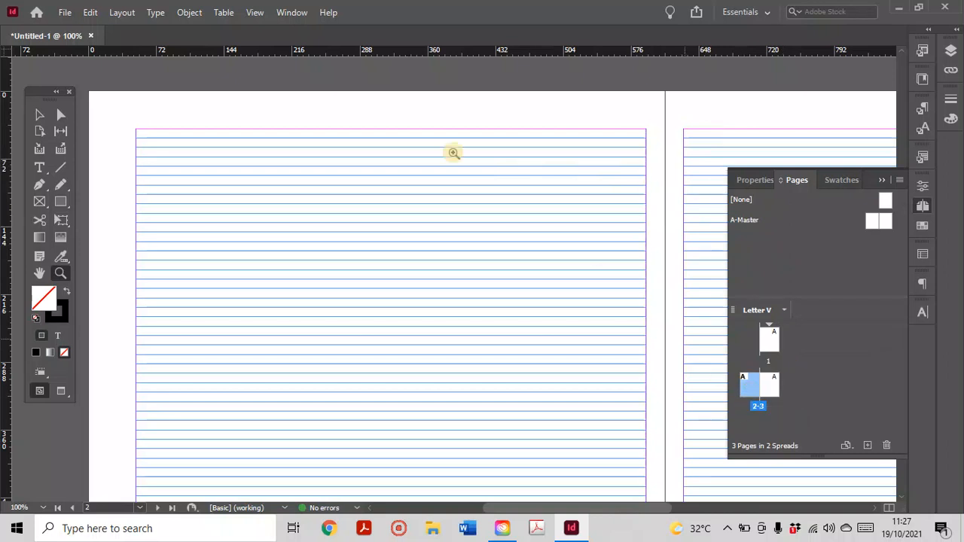
left_click(123, 14)
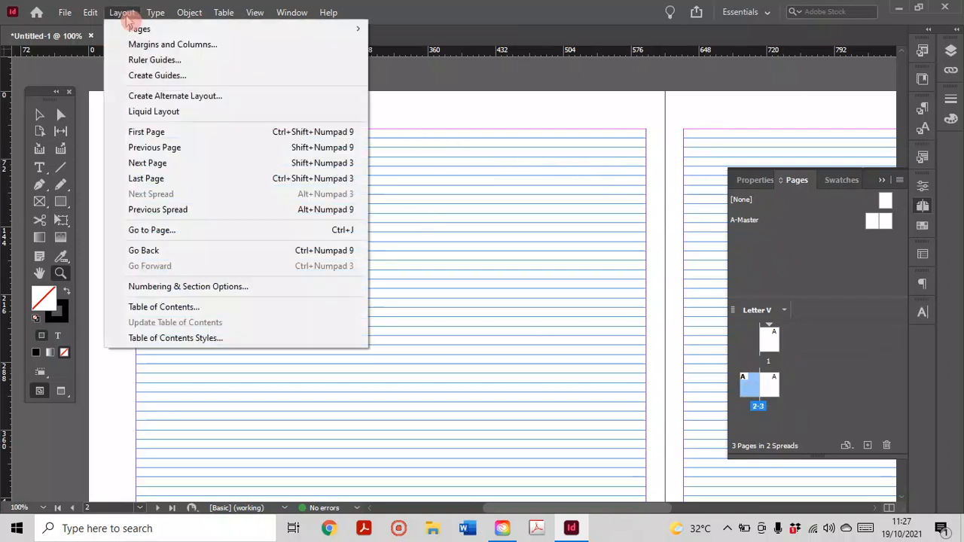
left_click(169, 49)
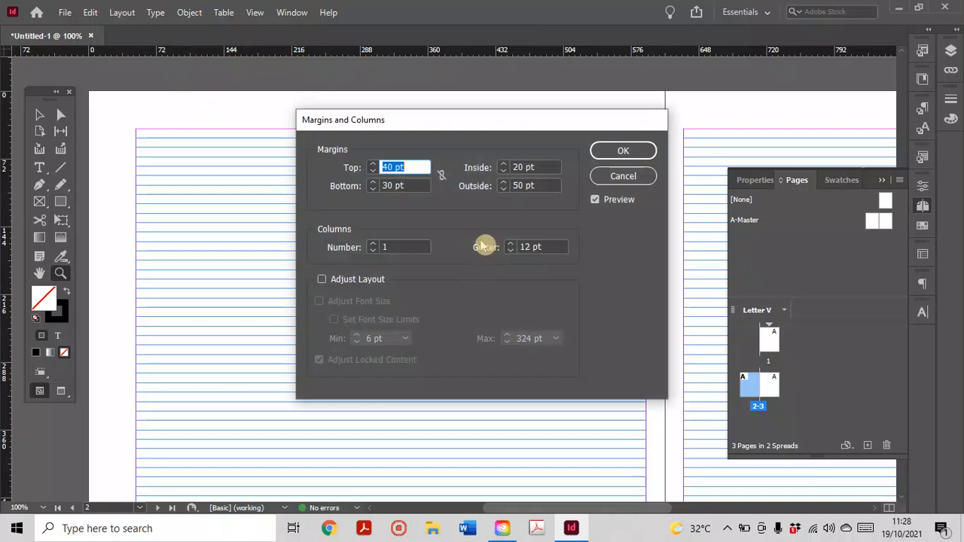
left_click(373, 244)
left_click(373, 244)
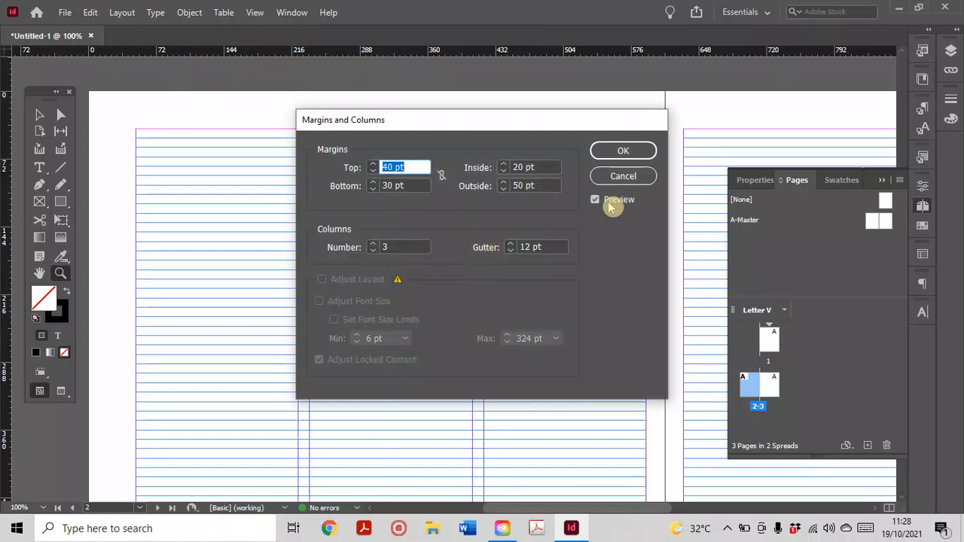
left_click(510, 251)
left_click(511, 251)
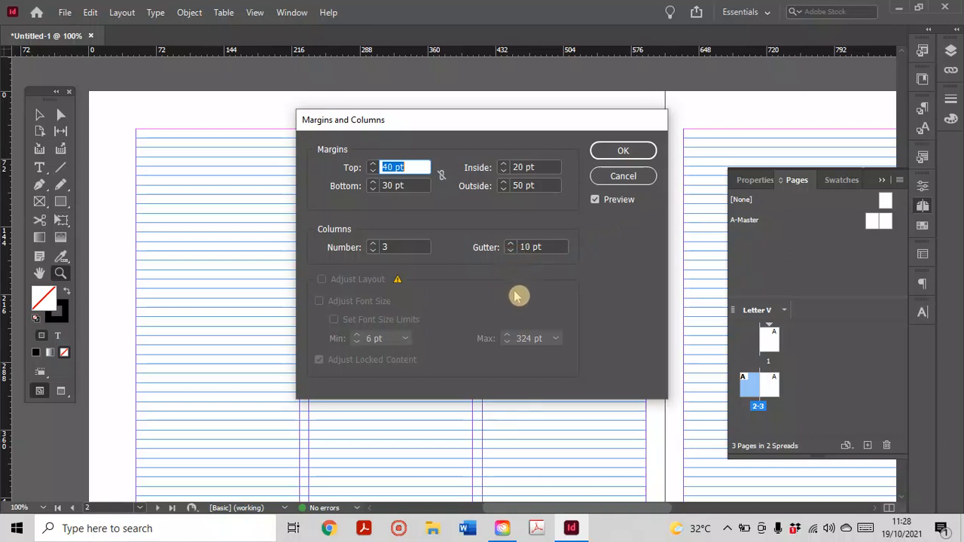
left_click(615, 154)
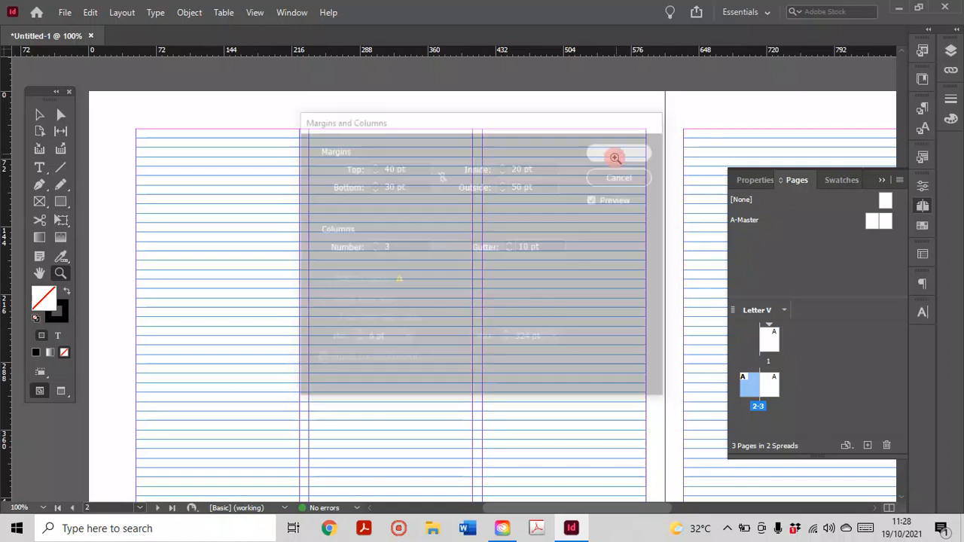
- Give only page 3 five columns with a slightly reduced gutter in the Margins and Columns settings, and apply them
left_click_drag(652, 304, 306, 280)
left_click_drag(513, 279, 254, 338)
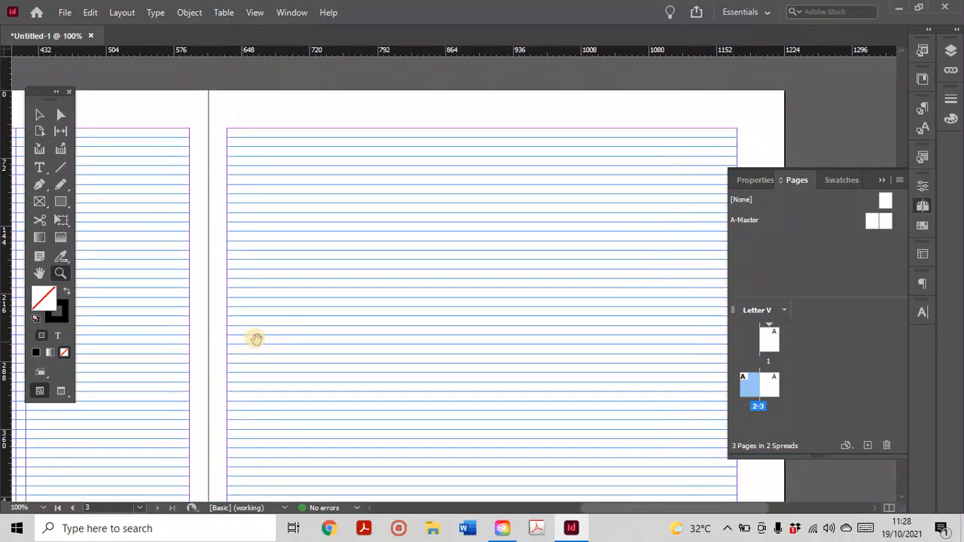
double_click(772, 390)
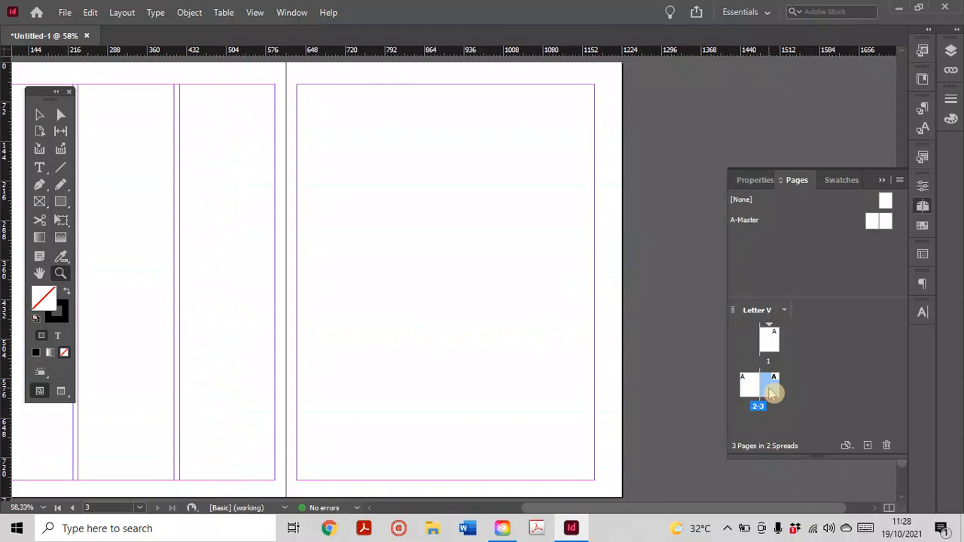
left_click(122, 12)
left_click(136, 41)
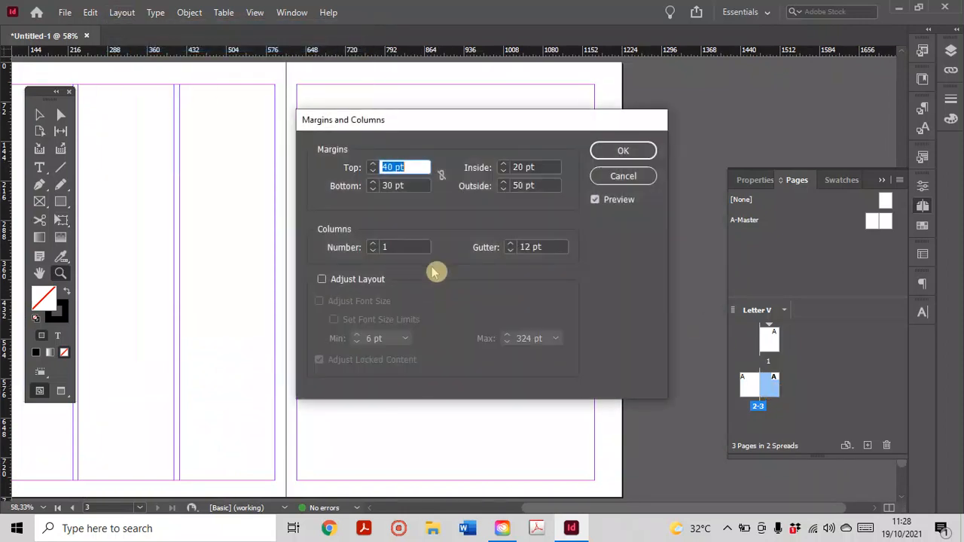
left_click(372, 244)
left_click(372, 244)
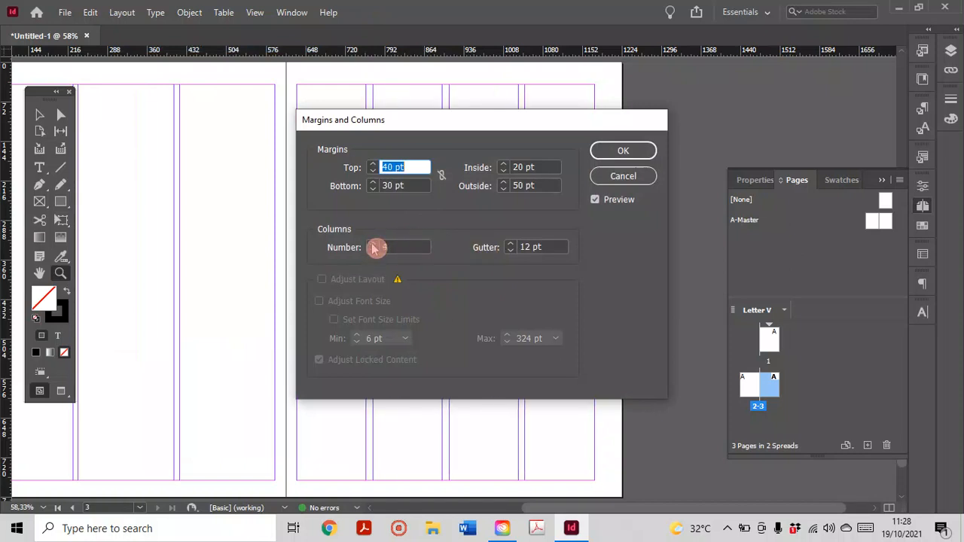
left_click(372, 244)
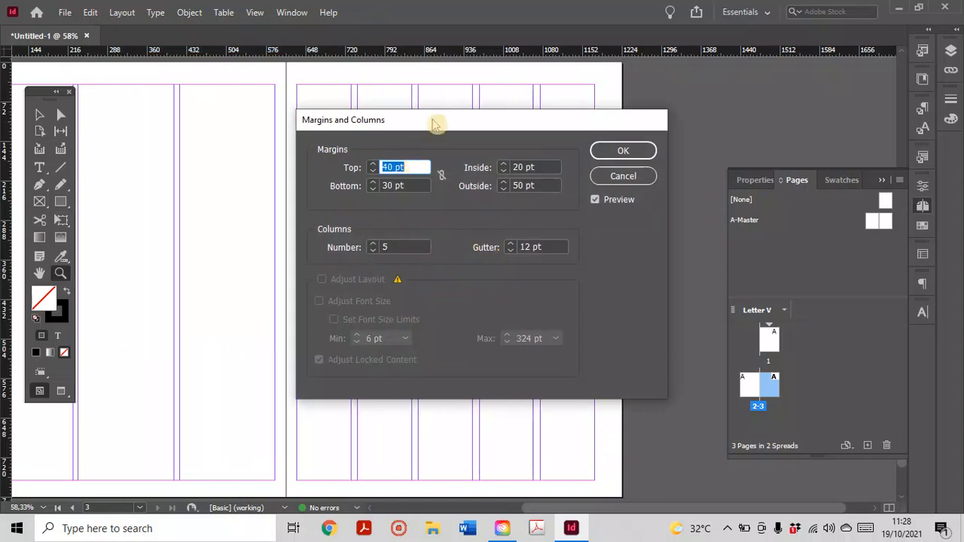
left_click_drag(434, 125, 429, 145)
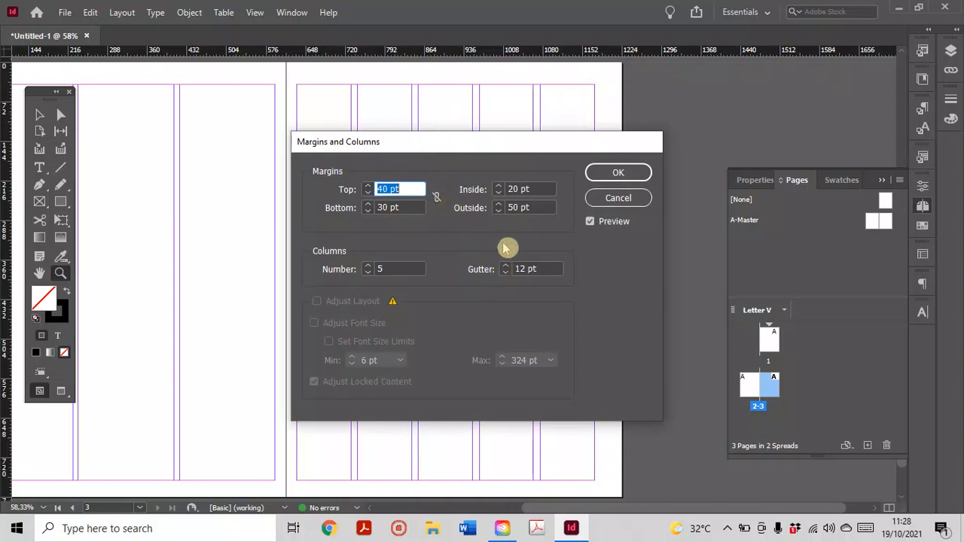
left_click(507, 274)
left_click(618, 173)
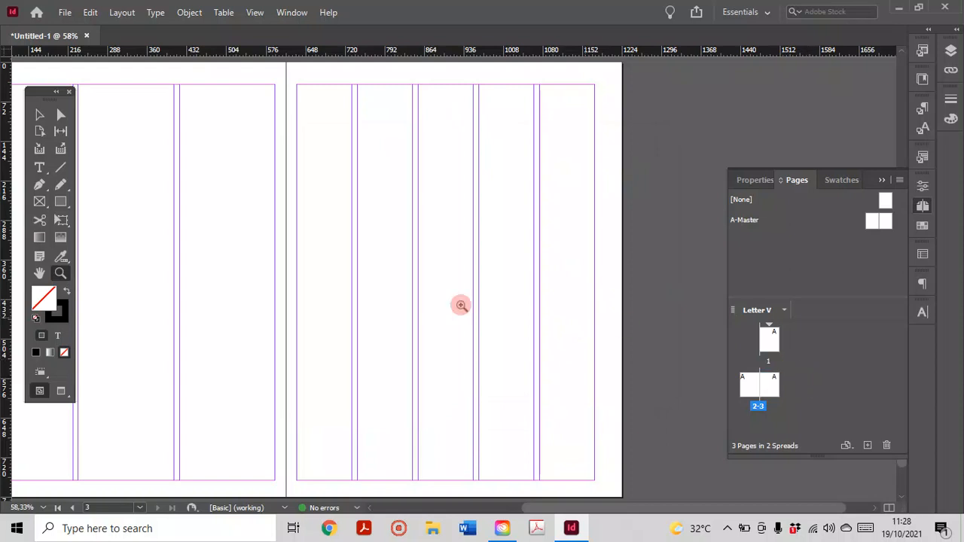
- Examine the column layouts of pages 2 and 3 side by side, together with the baseline grid
left_click(288, 198)
left_click_drag(334, 258, 278, 165)
left_click_drag(514, 202, 585, 253)
left_click_drag(390, 278, 435, 281)
left_click(442, 286, "alt")
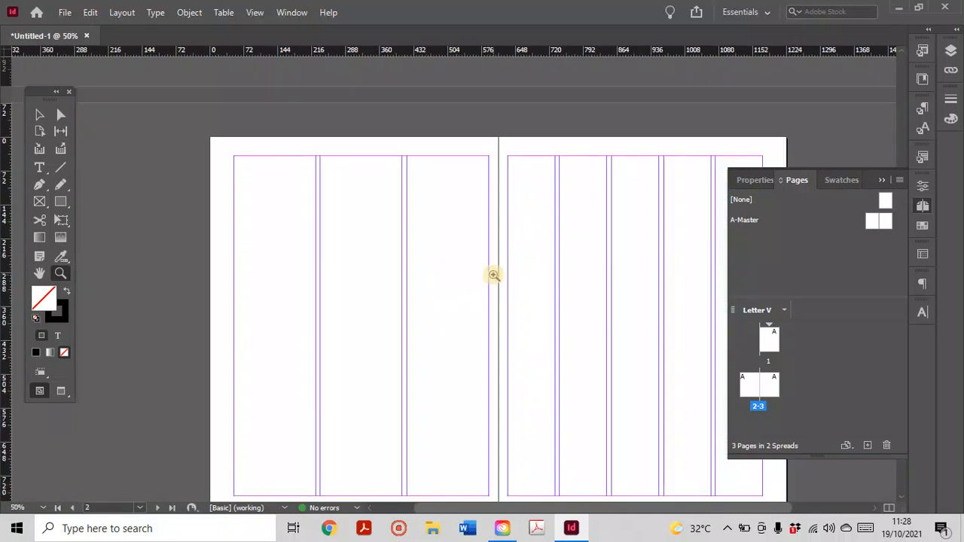
left_click_drag(456, 239, 408, 181)
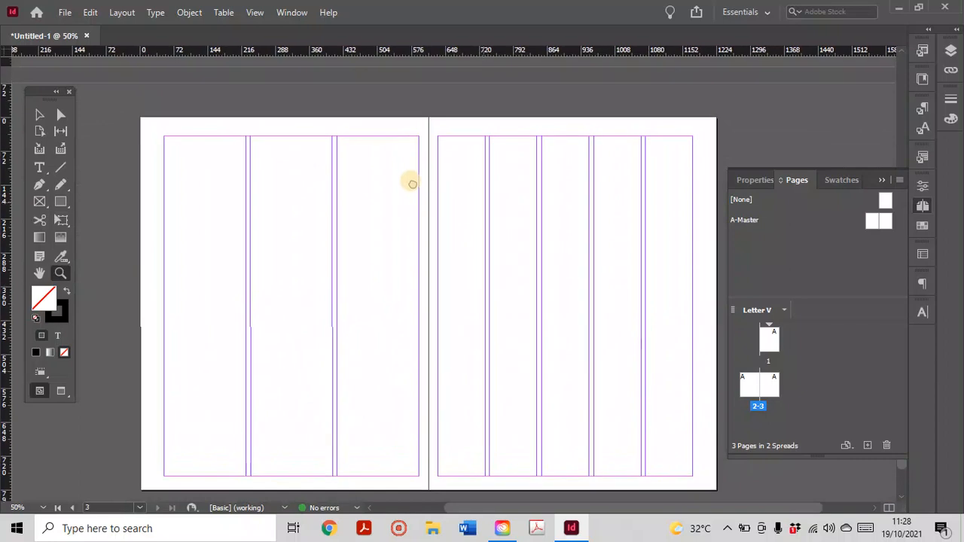
left_click(402, 269)
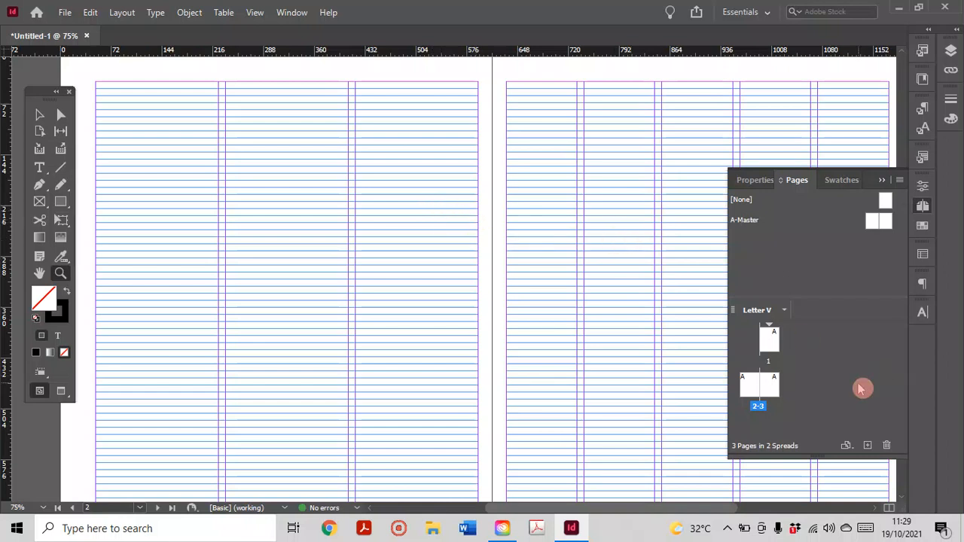
- Start Create Guides for spread 2-3 and set three columns with a 10 pt gutter
left_click(755, 387)
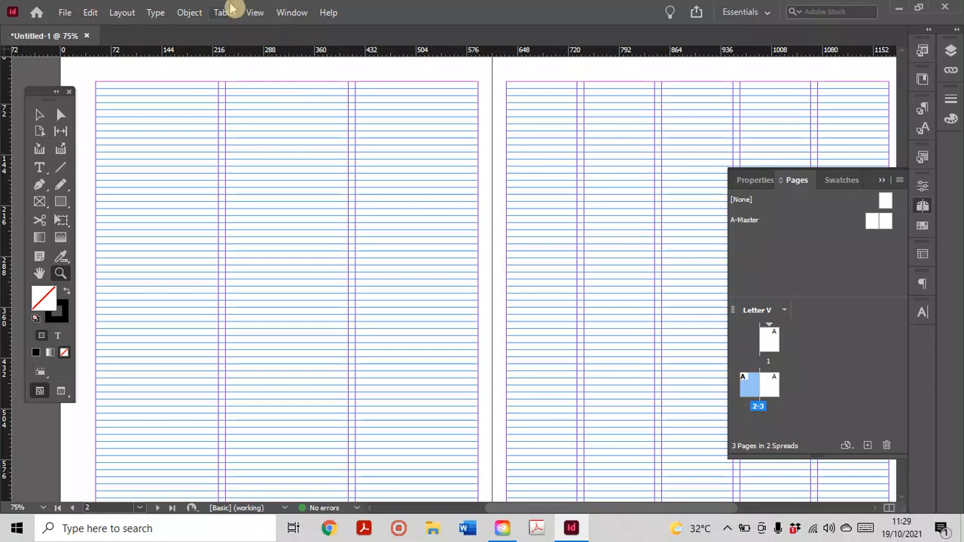
left_click(122, 13)
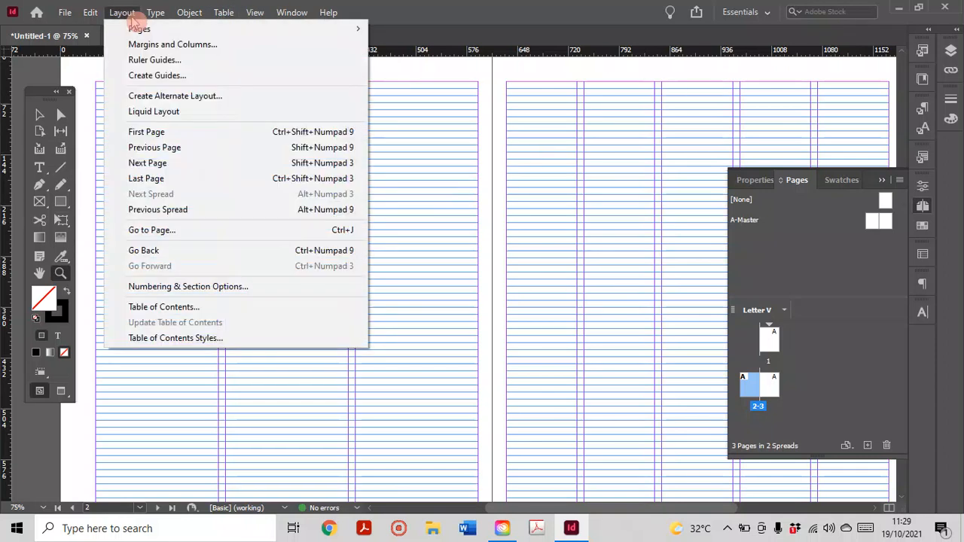
left_click(135, 16)
left_click(133, 16)
left_click(154, 76)
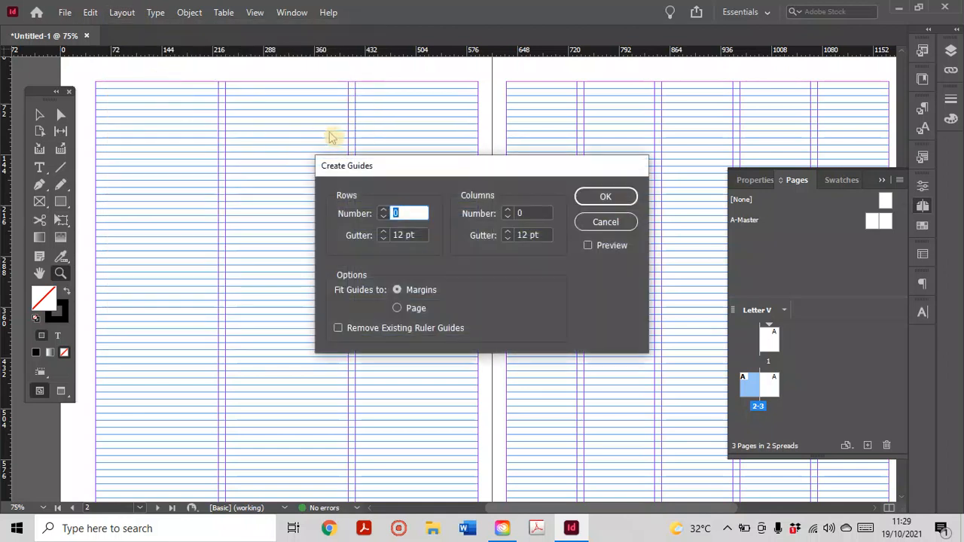
left_click_drag(413, 169, 382, 176)
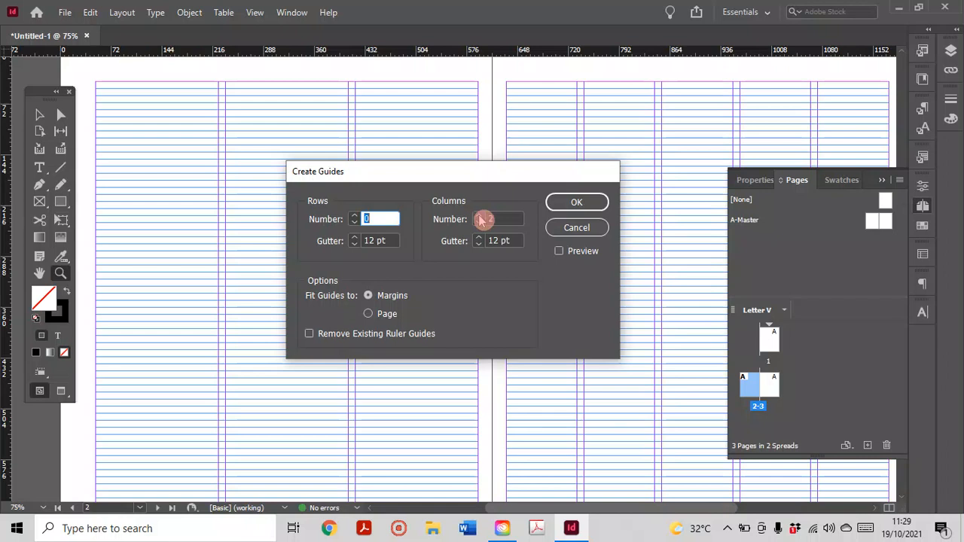
left_click(498, 239)
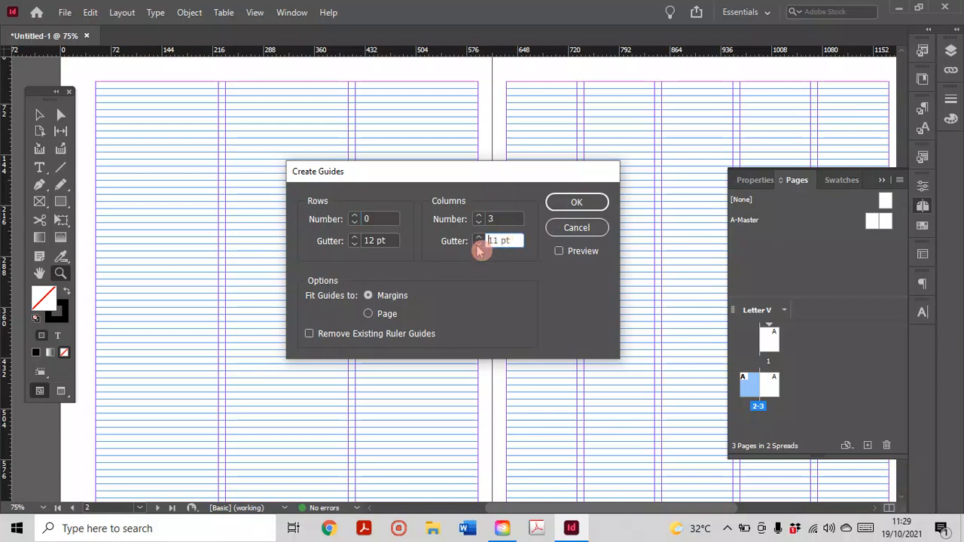
- Set three rows with a 10 pt gutter, fit the guides to the margins, and create them
left_click(355, 216)
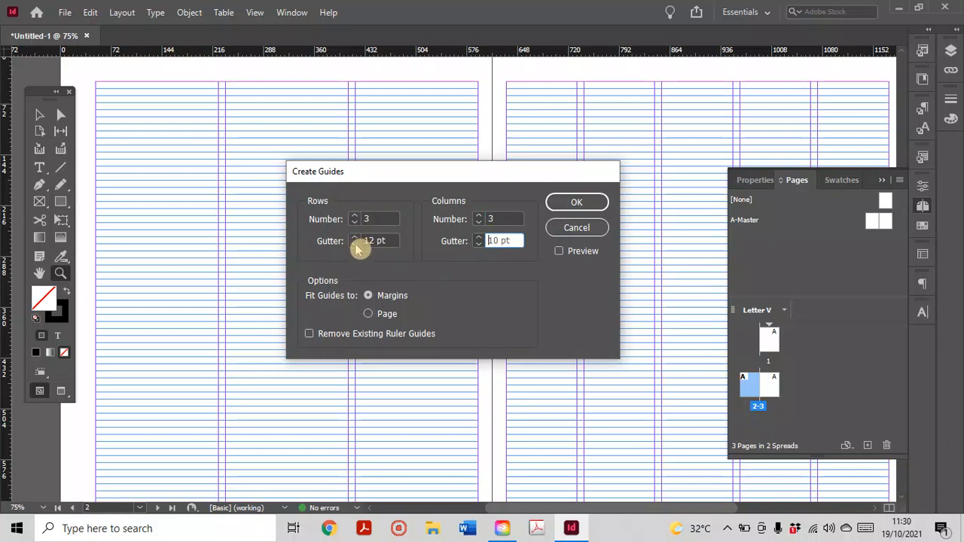
left_click(354, 238)
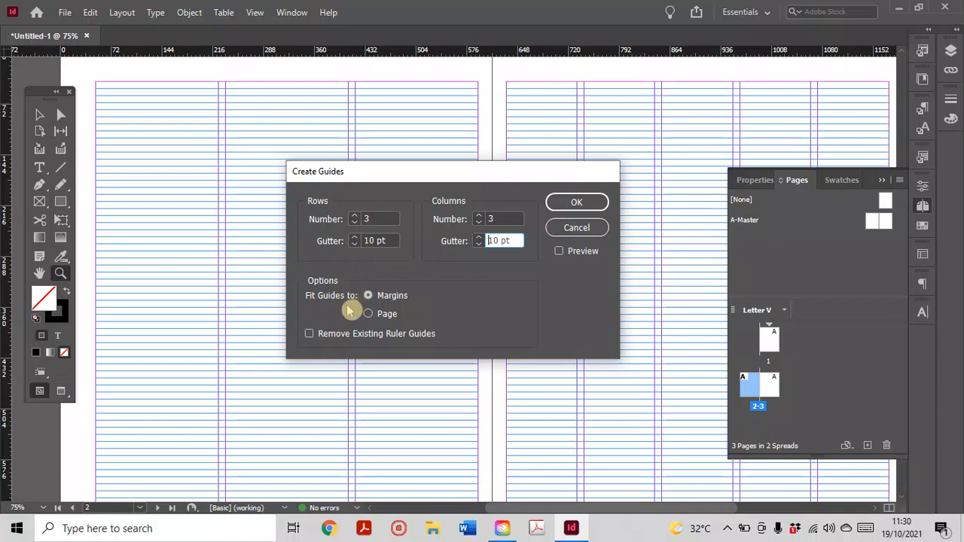
left_click(369, 297)
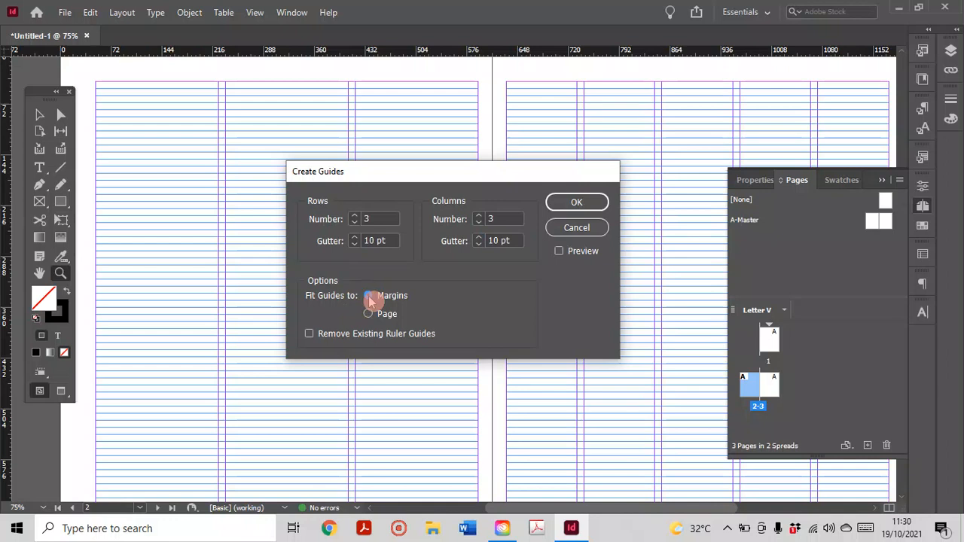
left_click(600, 201)
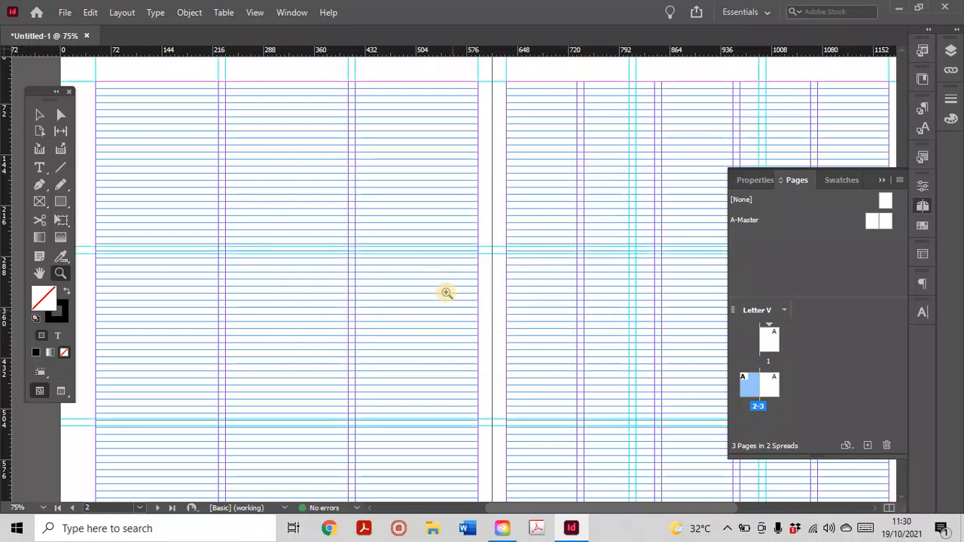
- Try moving a vertical ruler guide on page 3 and undo the change
left_click_drag(402, 185, 392, 299)
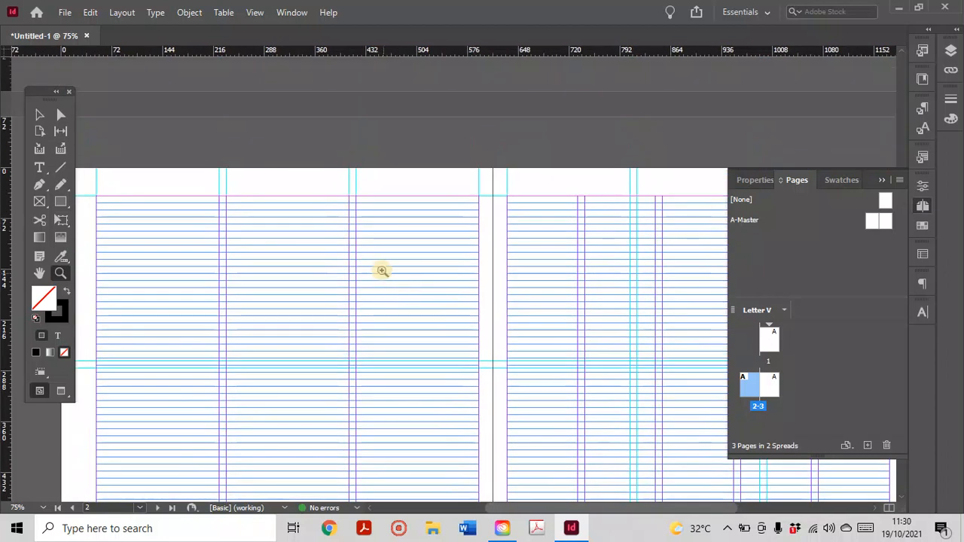
left_click(525, 293)
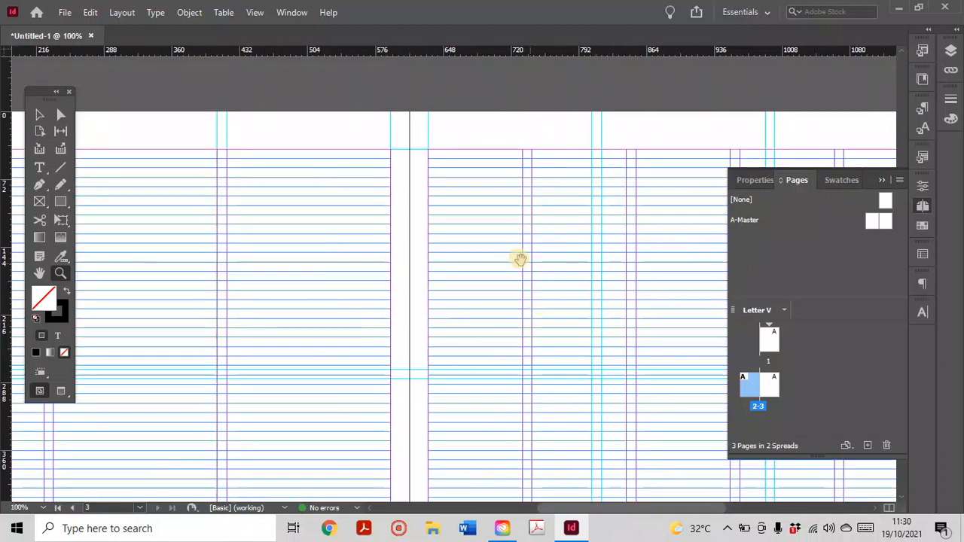
left_click_drag(552, 261, 243, 175)
mouse_move(323, 203)
left_mouse_down()
mouse_move(472, 279)
mouse_move(359, 211)
mouse_move(351, 242)
mouse_move(330, 187)
left_mouse_up()
left_click(39, 114)
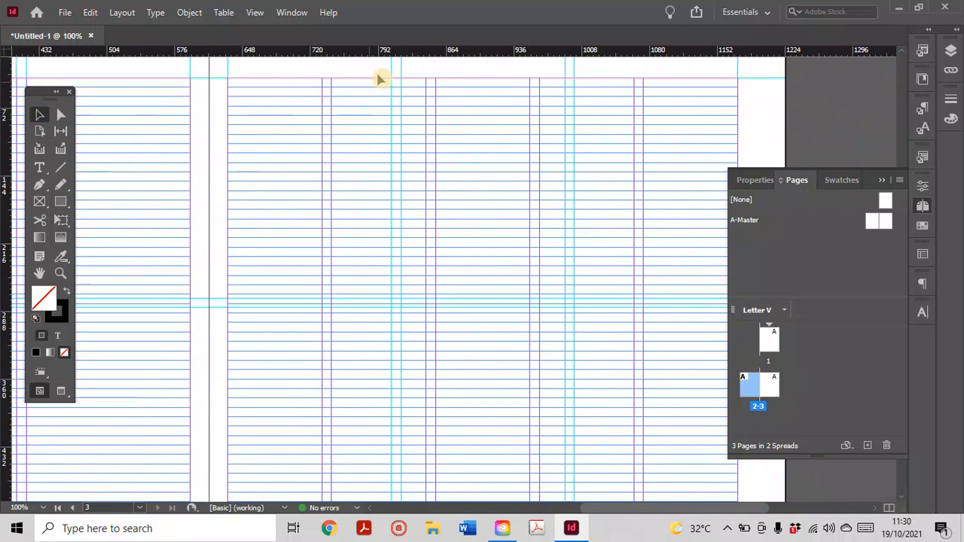
left_click_drag(392, 71, 359, 72)
key("ctrl+z")
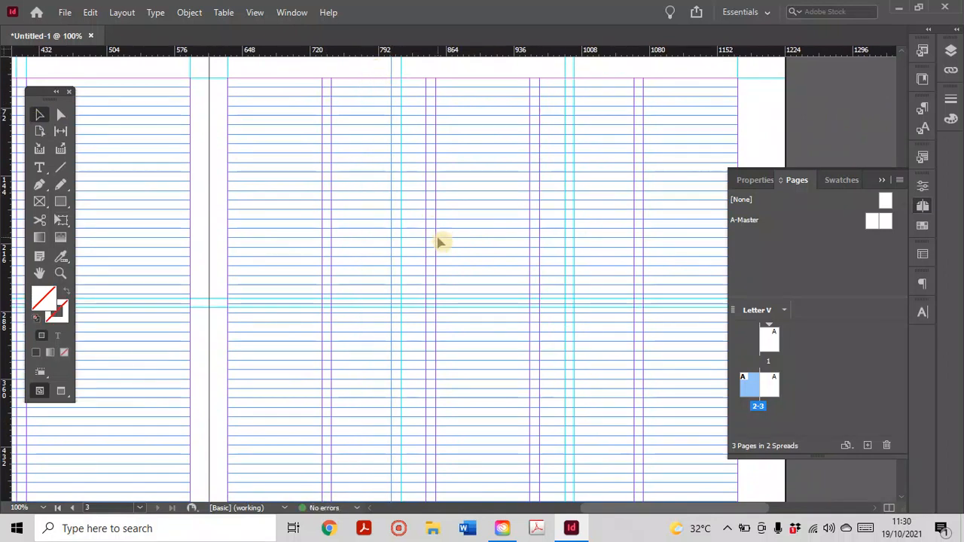
left_click(770, 105)
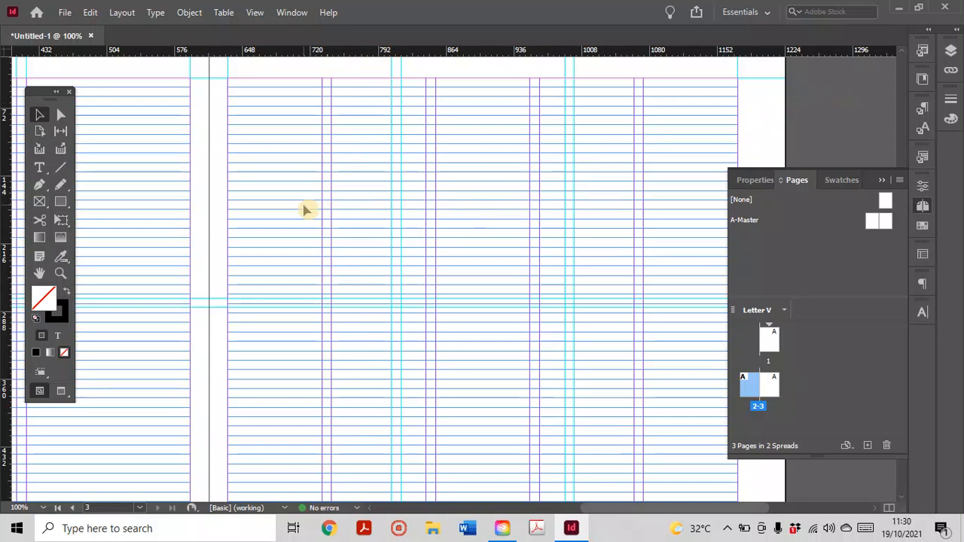
left_click(126, 13)
left_click(133, 71)
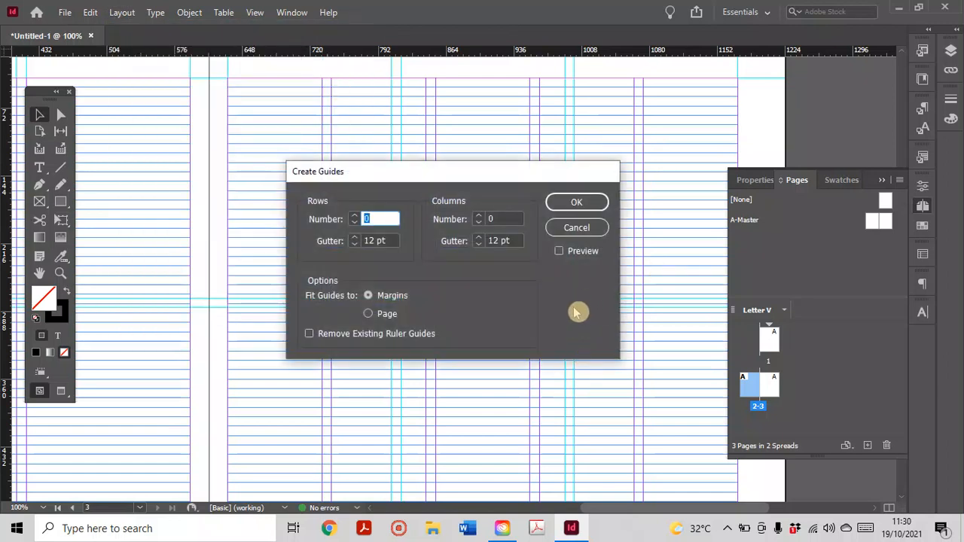
left_click(585, 230)
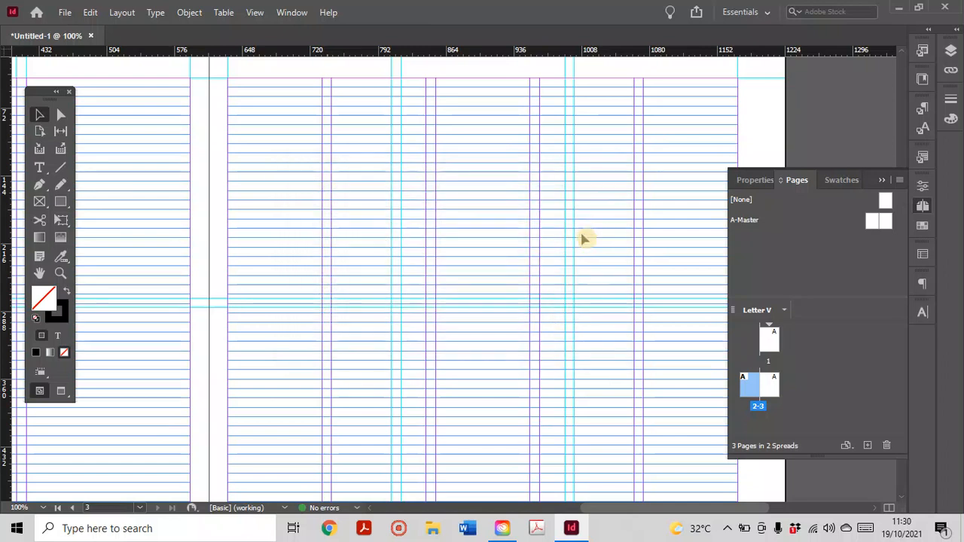
- Delete the four vertical ruler guides that cross the five-column layout in the middle of page 3
key("z")
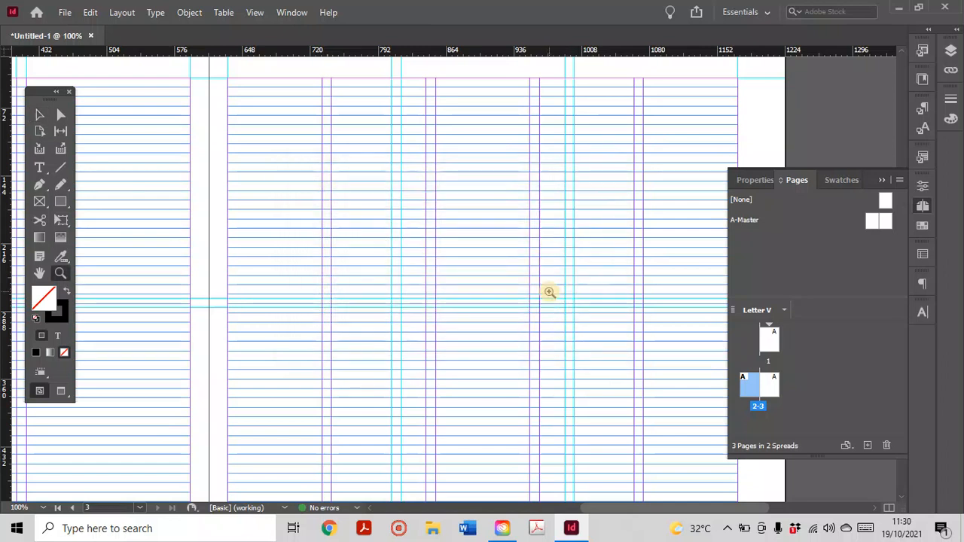
left_click(460, 257, "alt")
left_click_drag(403, 331, 544, 238)
left_click(514, 226)
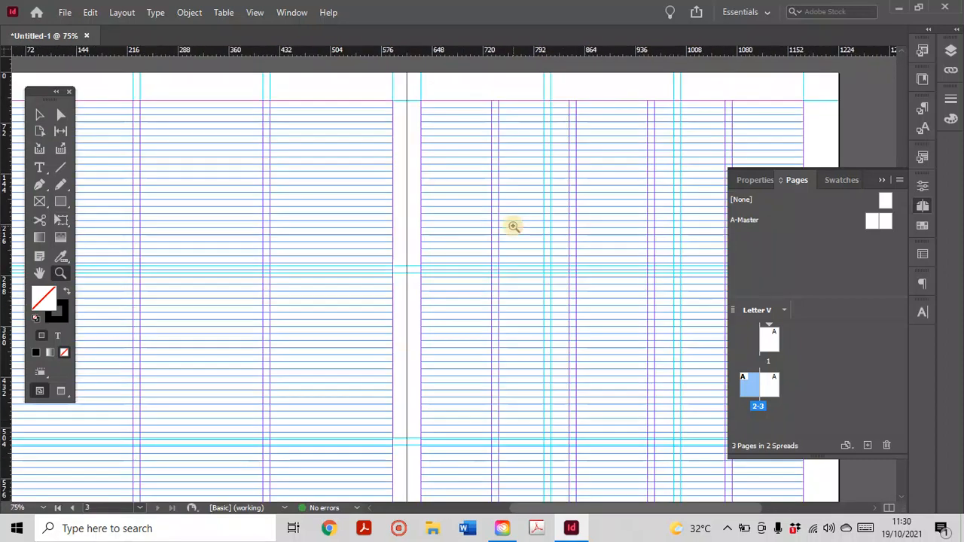
left_click(40, 115)
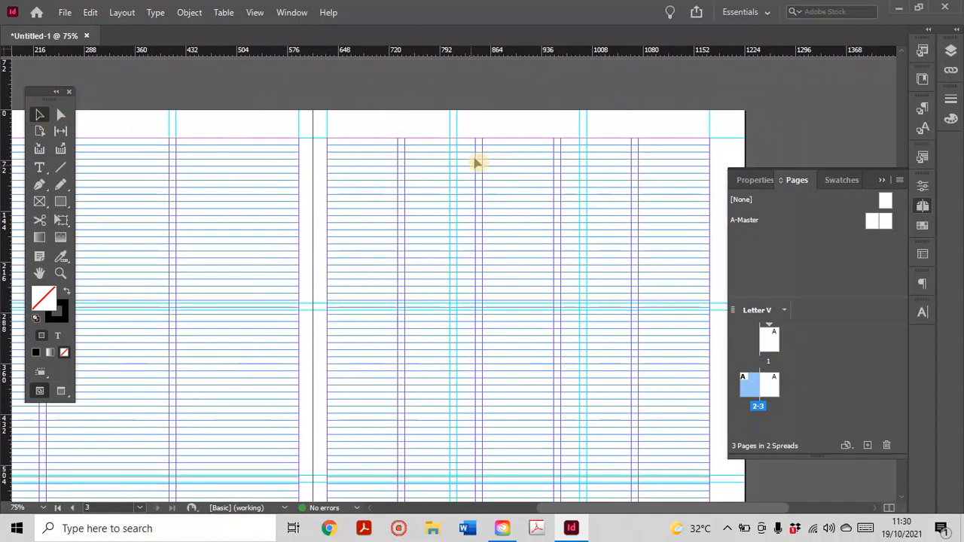
left_click_drag(436, 118, 630, 134)
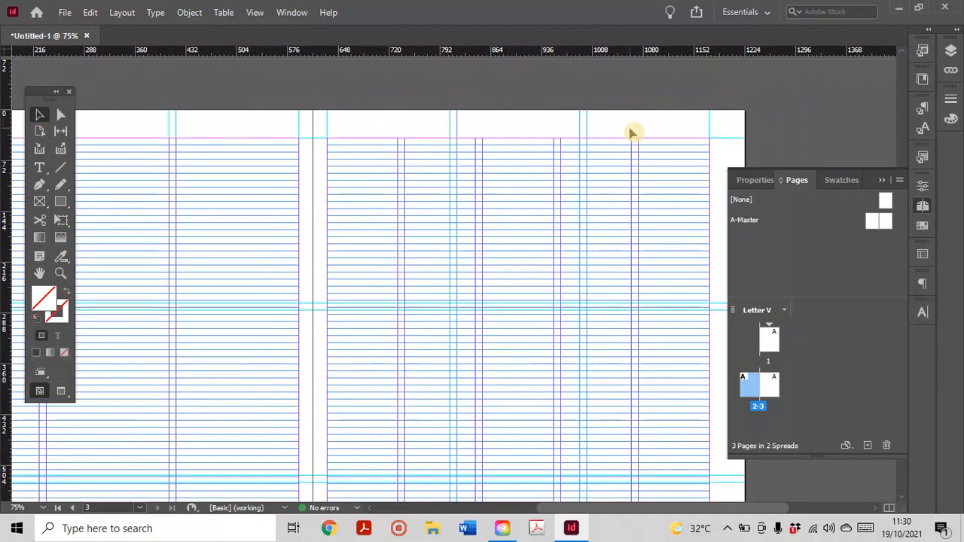
key("Delete")
- Examine how the horizontal row guides on page 2 line up with the baseline grid
left_click_drag(507, 247, 501, 173)
left_click_drag(312, 189, 520, 184)
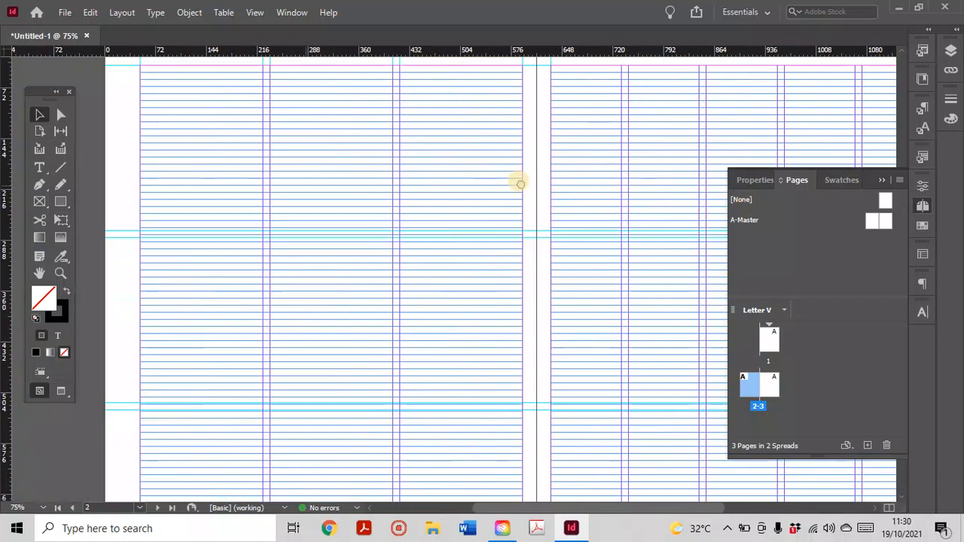
left_click_drag(302, 221, 307, 269)
left_click(60, 273)
left_click(228, 324)
left_click(451, 256)
left_click(452, 256)
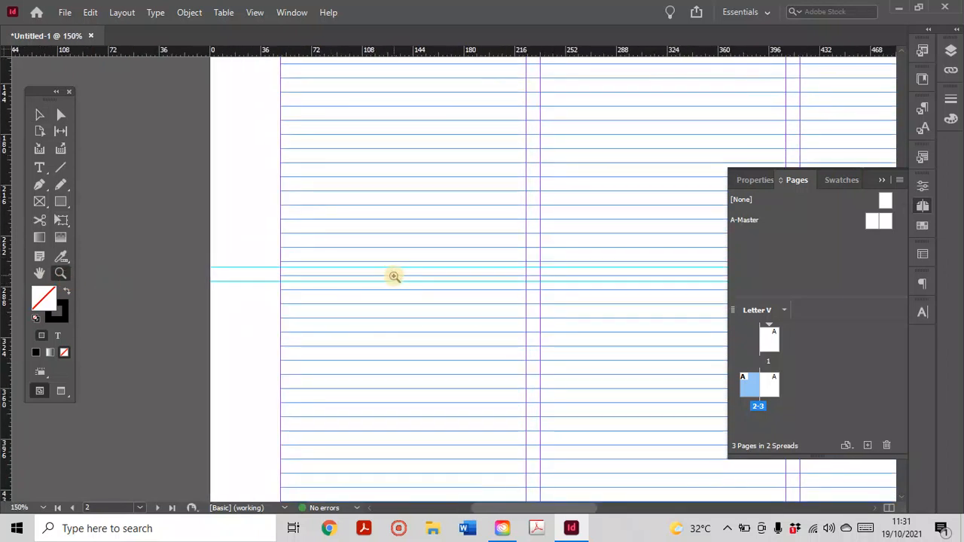
scroll(473, 284, "up", 3)
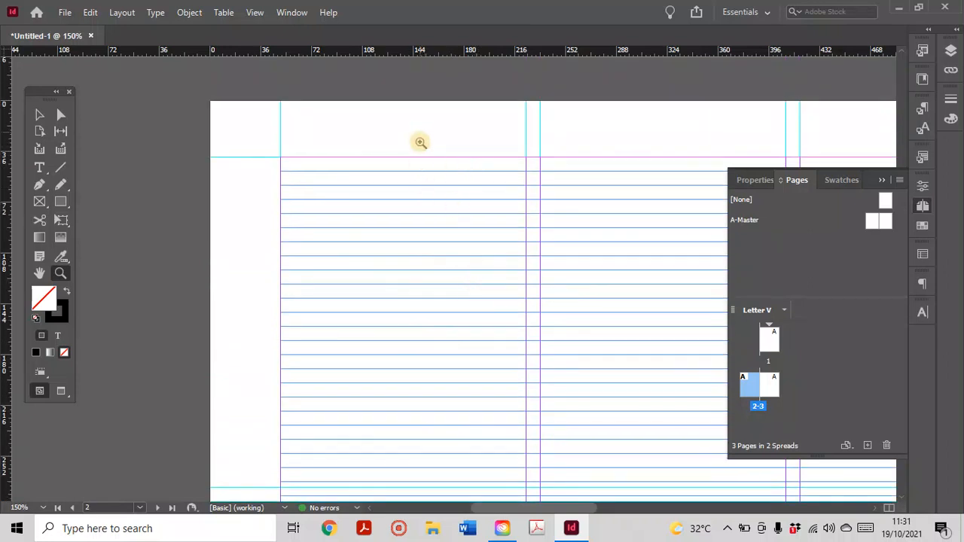
scroll(422, 300, "down", 5)
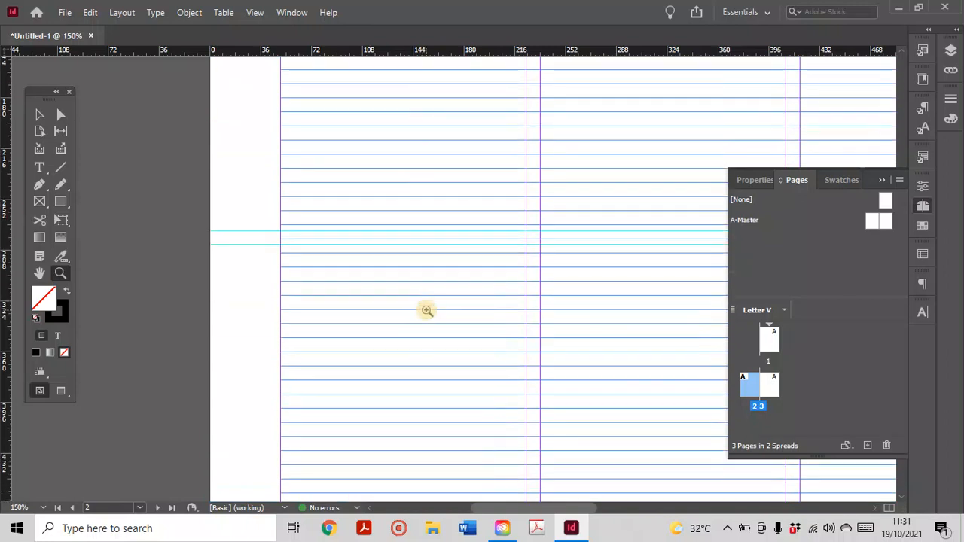
scroll(427, 310, "down", 5)
scroll(420, 378, "up", 4)
scroll(383, 293, "down", 3)
scroll(383, 294, "up", 5)
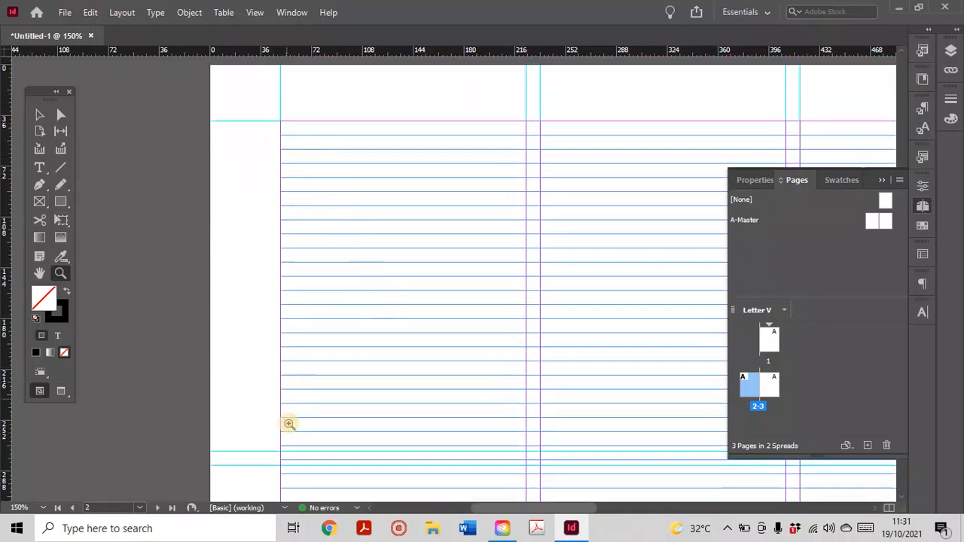
- Compare the row guides across spread 2-3 and inspect the baseline lines between page 2's top margin and its first row gutter
left_click(388, 401, "alt")
left_click(497, 302, "alt")
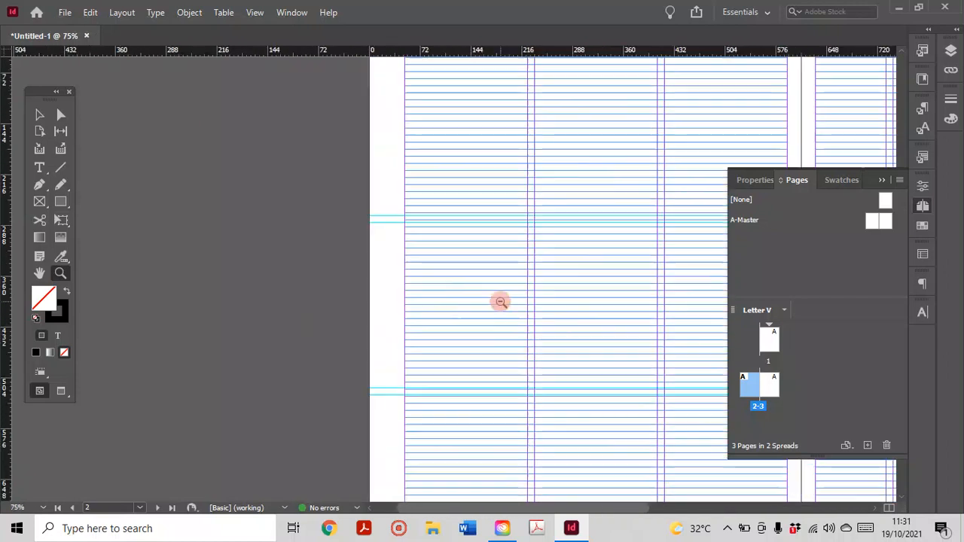
left_click(499, 295, "alt")
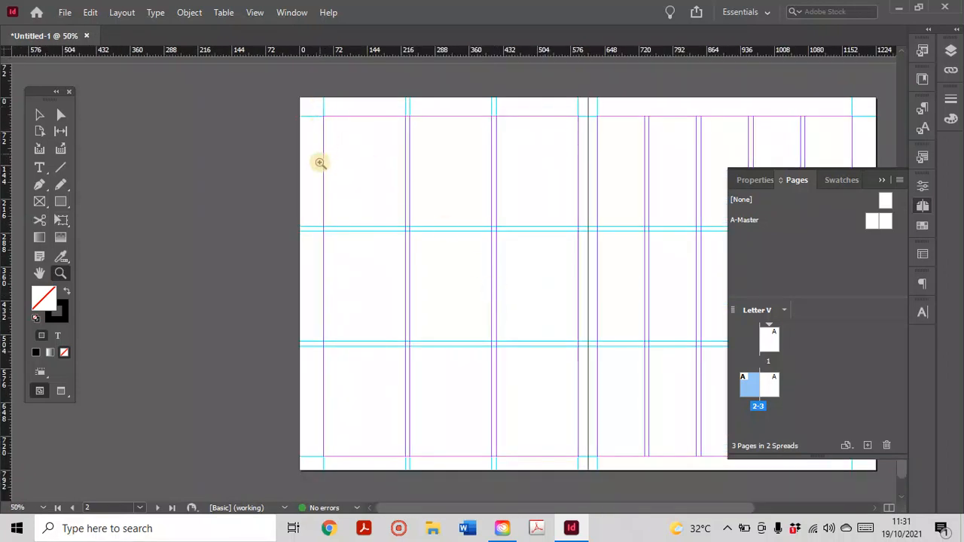
left_click(376, 332)
left_click(465, 191)
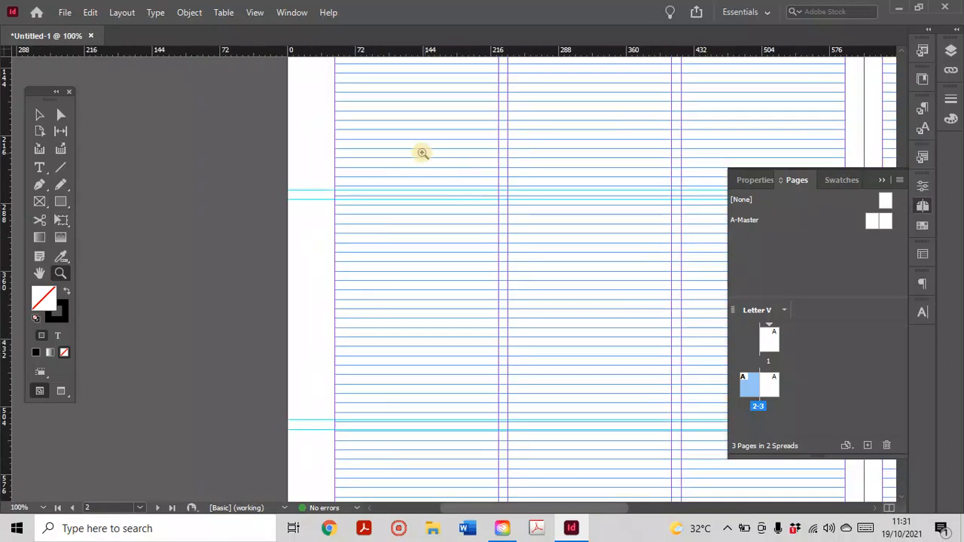
left_click(411, 196)
left_click(525, 298)
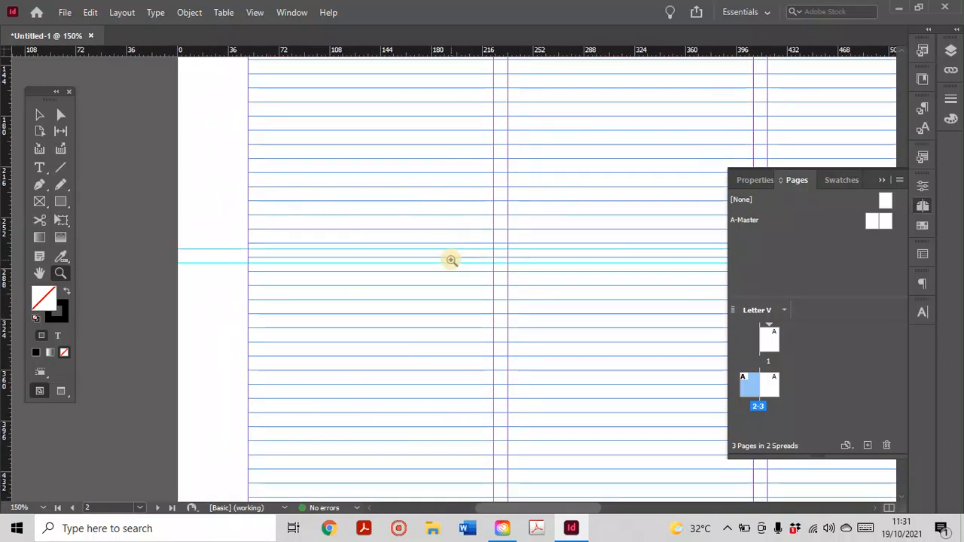
scroll(449, 248, "up", 2)
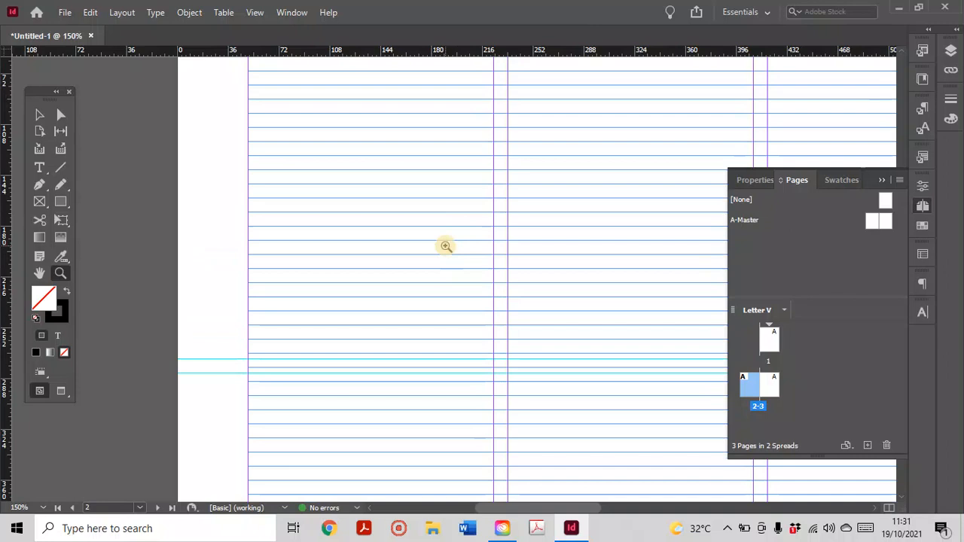
scroll(445, 241, "up", 3)
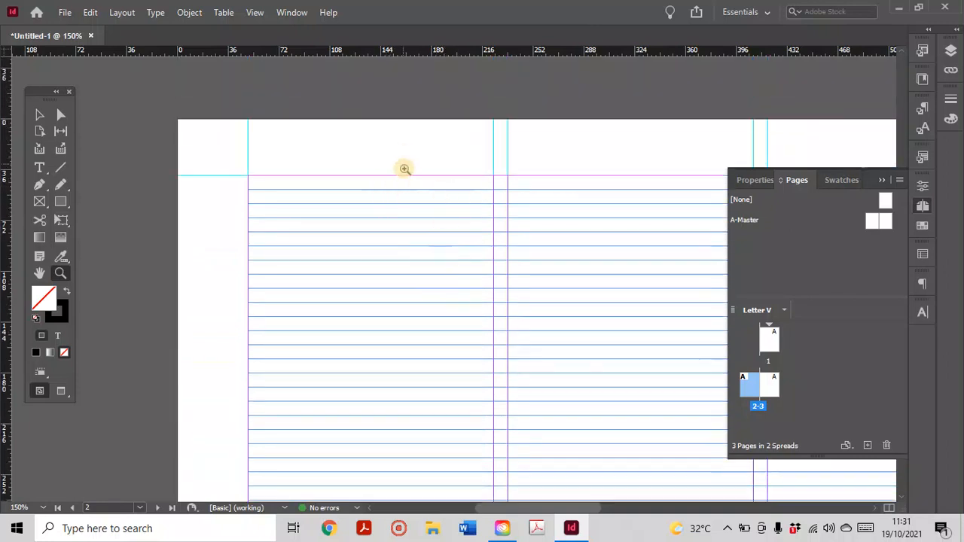
scroll(419, 377, "down", 5)
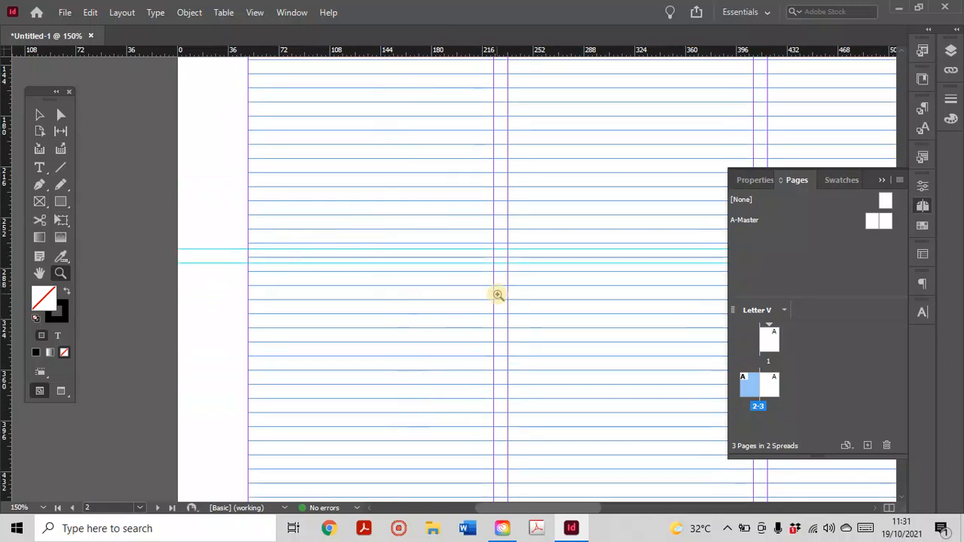
scroll(446, 290, "up", 4)
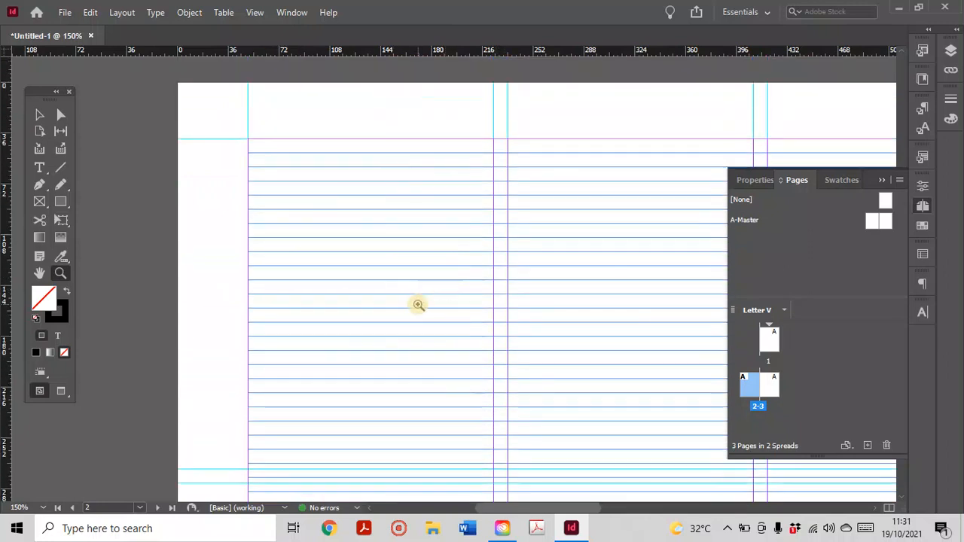
scroll(427, 302, "down", 4)
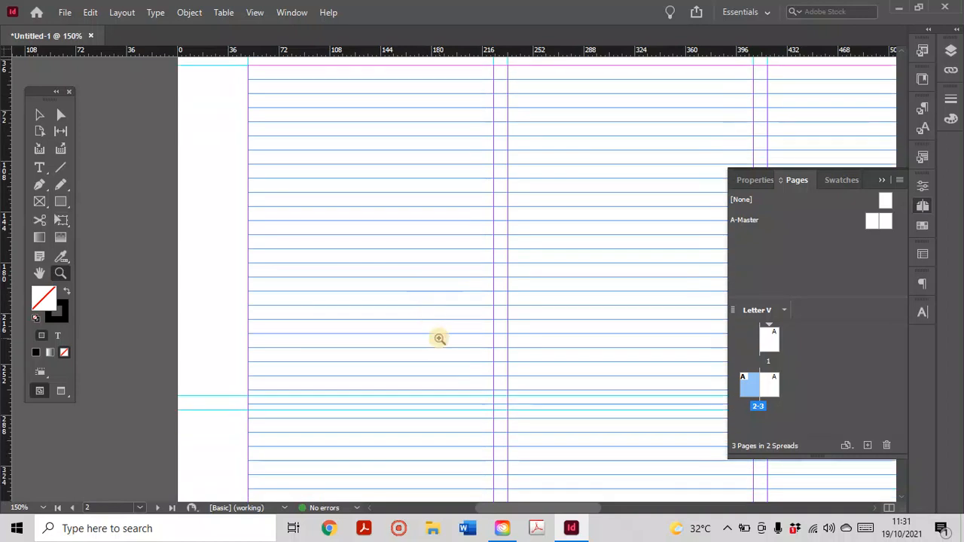
left_click(437, 338, "alt")
left_click(439, 338, "alt")
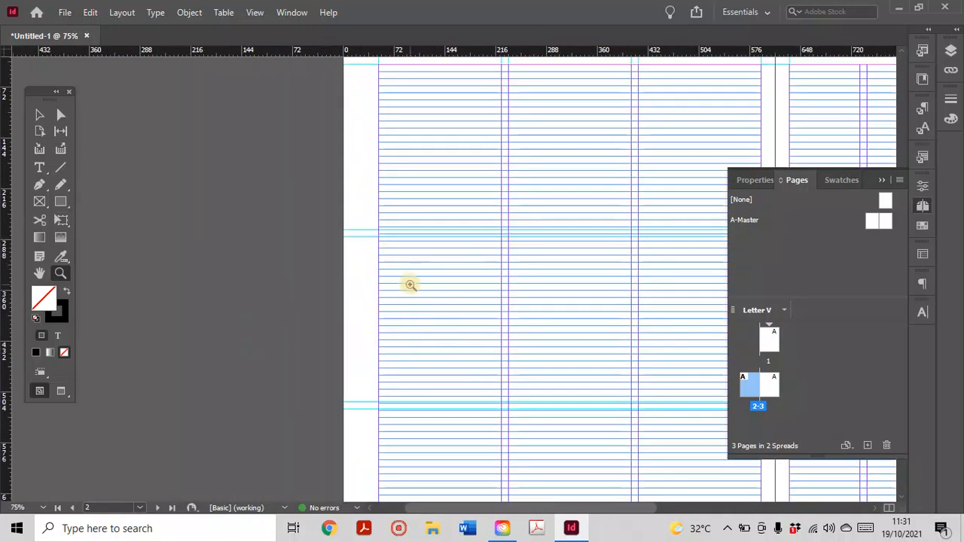
- Draw a rectangle over the first two columns of page 2's top row, ending on a baseline, and fill it with C=100 M=0 Y=0 K=0
scroll(410, 285, "up", 3)
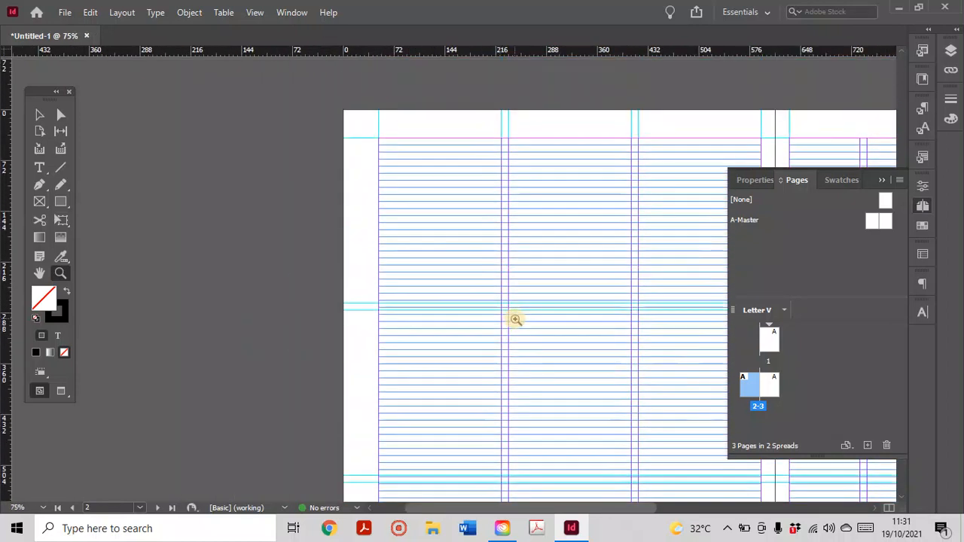
scroll(527, 301, "up", 1)
left_click(548, 286)
left_click(450, 255)
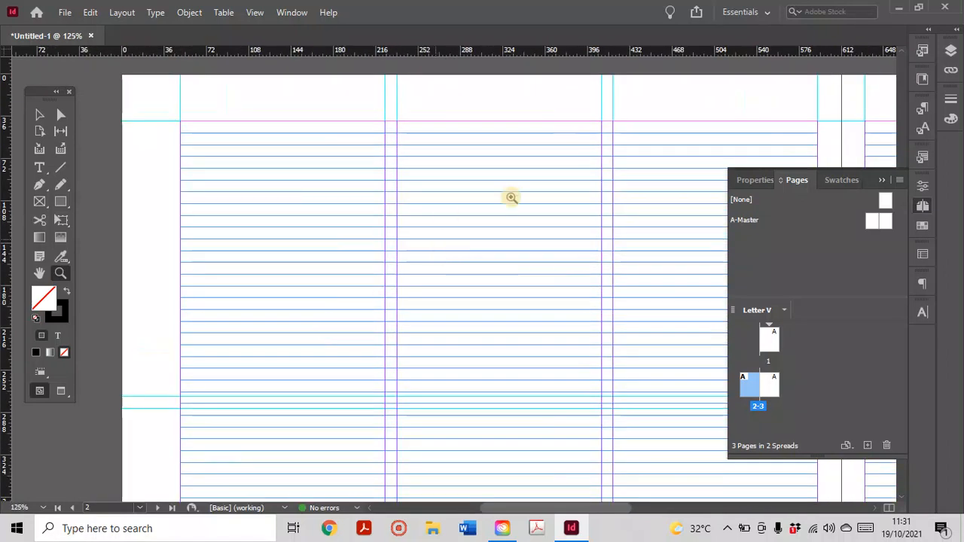
left_click(63, 206)
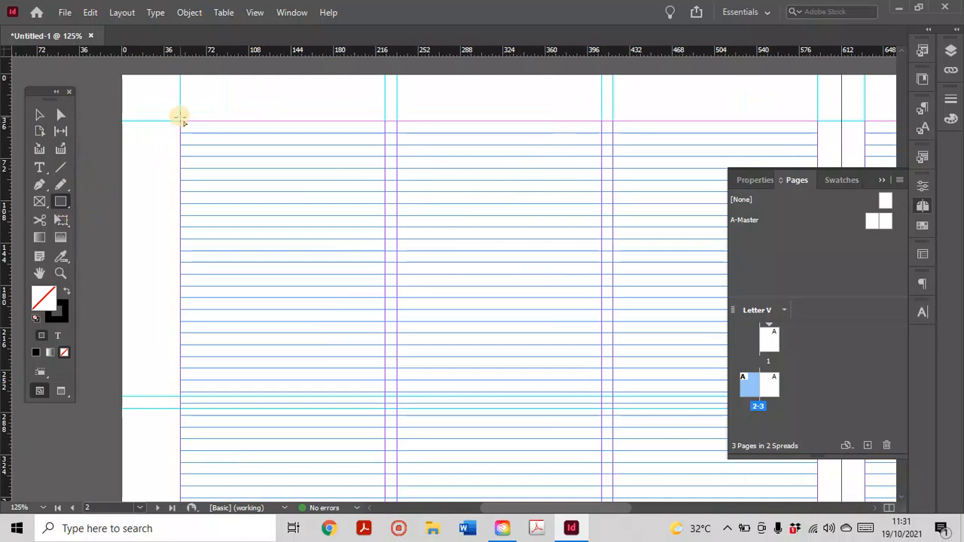
left_click_drag(181, 120, 603, 392)
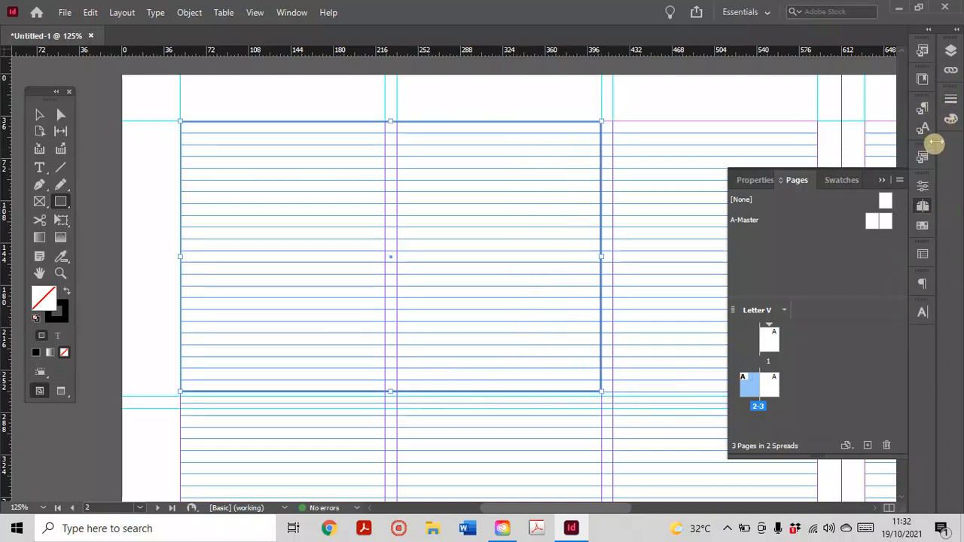
left_click(926, 223)
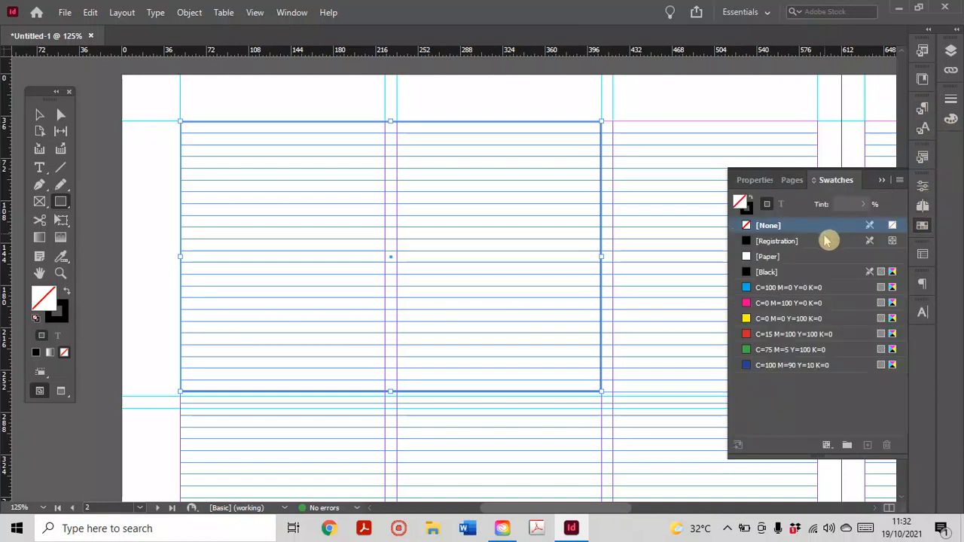
left_click(770, 287)
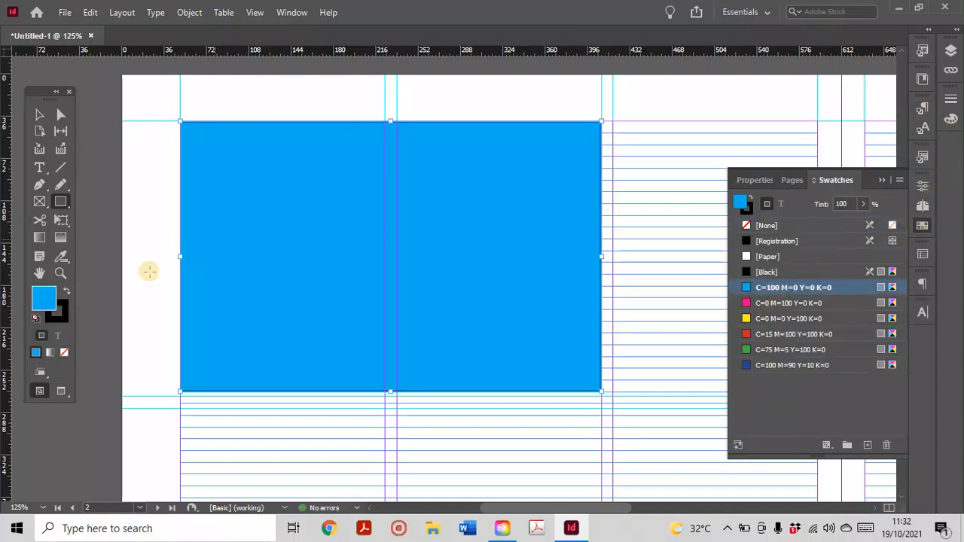
- Add a text frame in the first column of page 2's second row, starting on a baseline, containing "lorem ipsum dolor sit ametdsc"
scroll(331, 336, "down", 3)
scroll(331, 336, "down", 5)
left_click(40, 114)
left_click(40, 168)
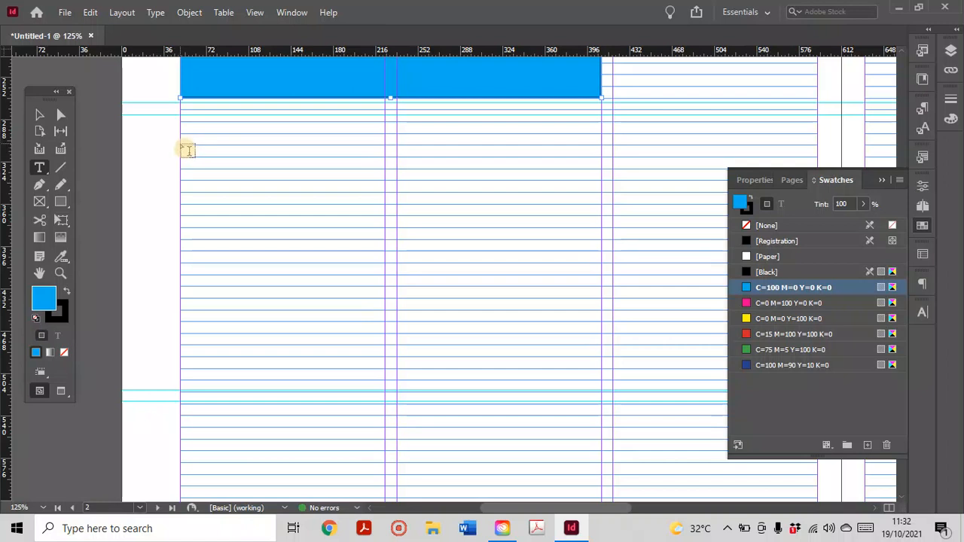
left_click(43, 169)
left_click(43, 169)
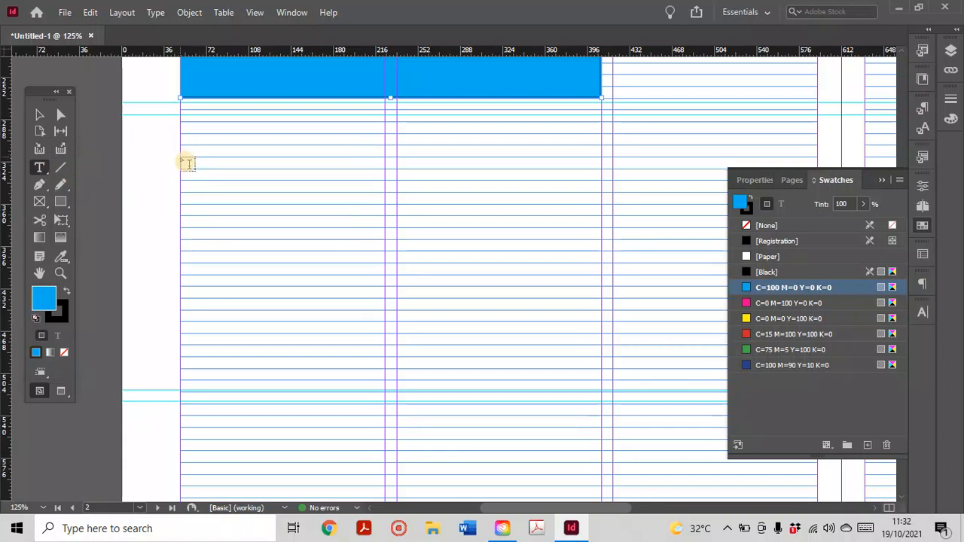
left_click_drag(180, 157, 390, 393)
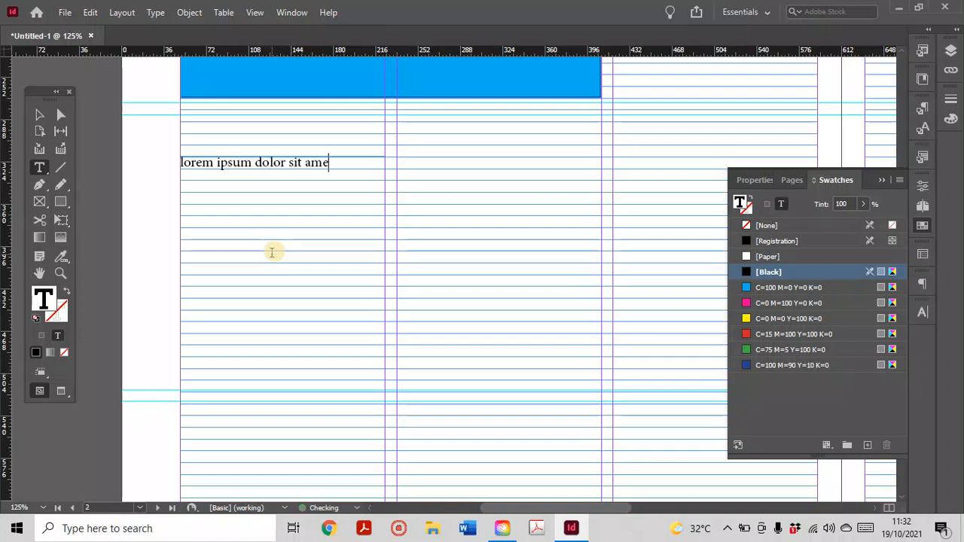
type("dsc")
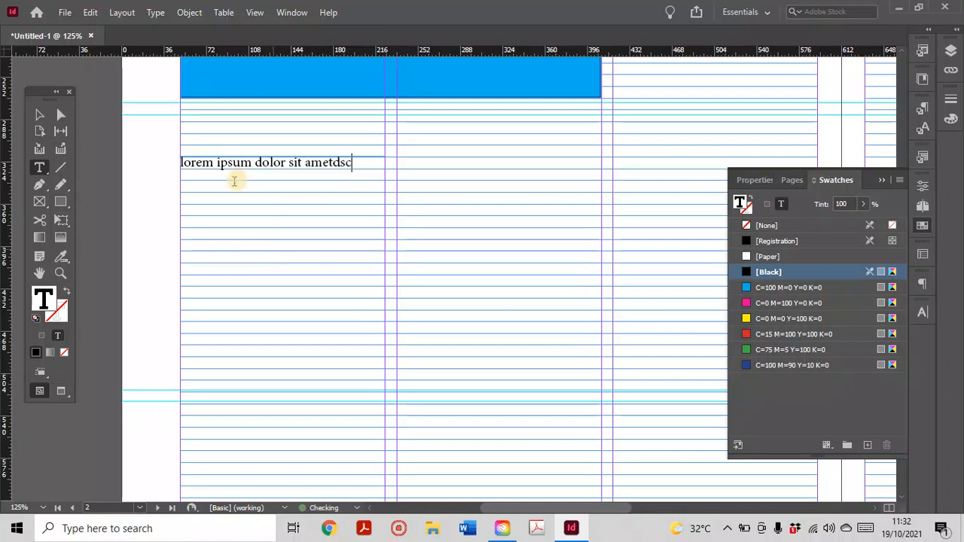
left_click(40, 119)
- Set the lorem ipsum text to 10 pt size with 10 pt leading
key("z")
left_click(461, 252, "alt")
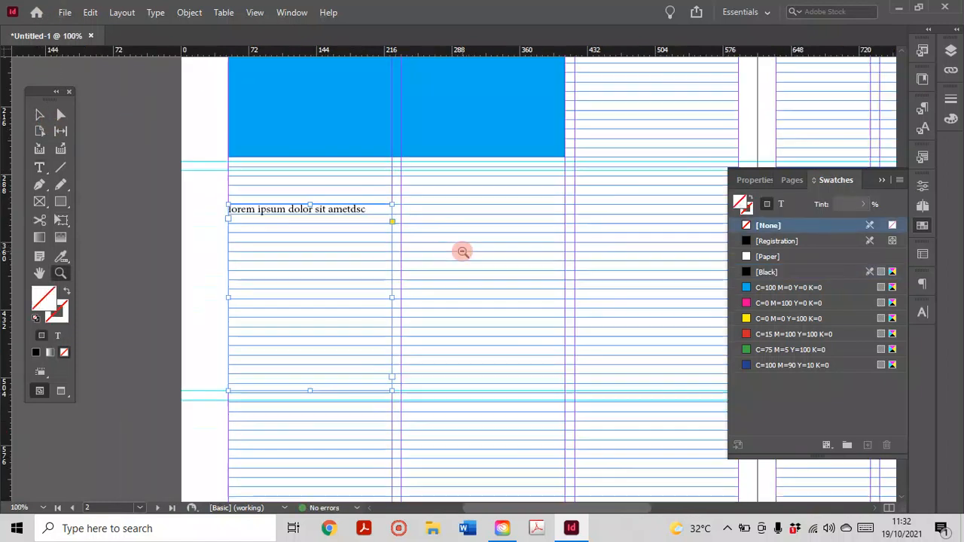
left_click(452, 233, "alt")
left_click(450, 269, "alt")
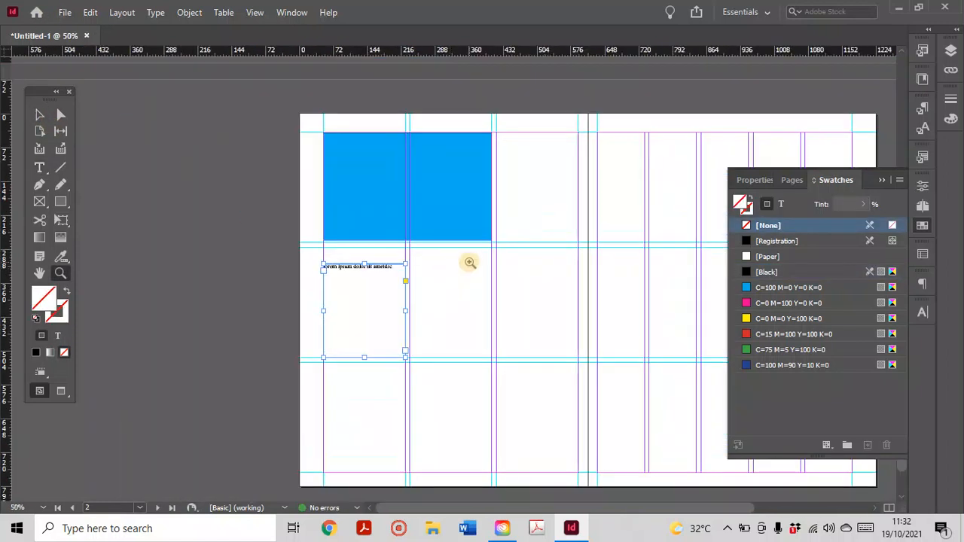
left_click(470, 262)
left_click(394, 284)
left_click(333, 286)
left_click_drag(488, 286, 452, 252)
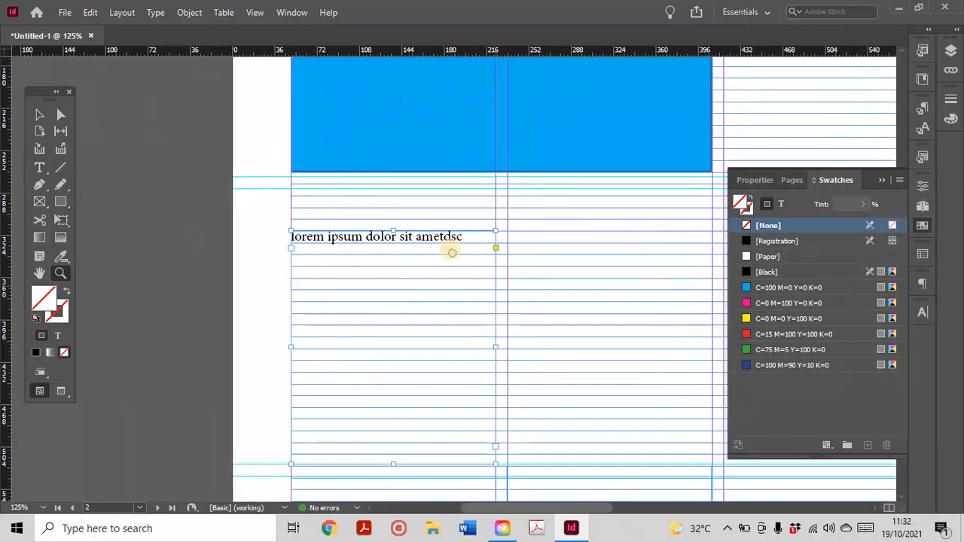
left_click(39, 114)
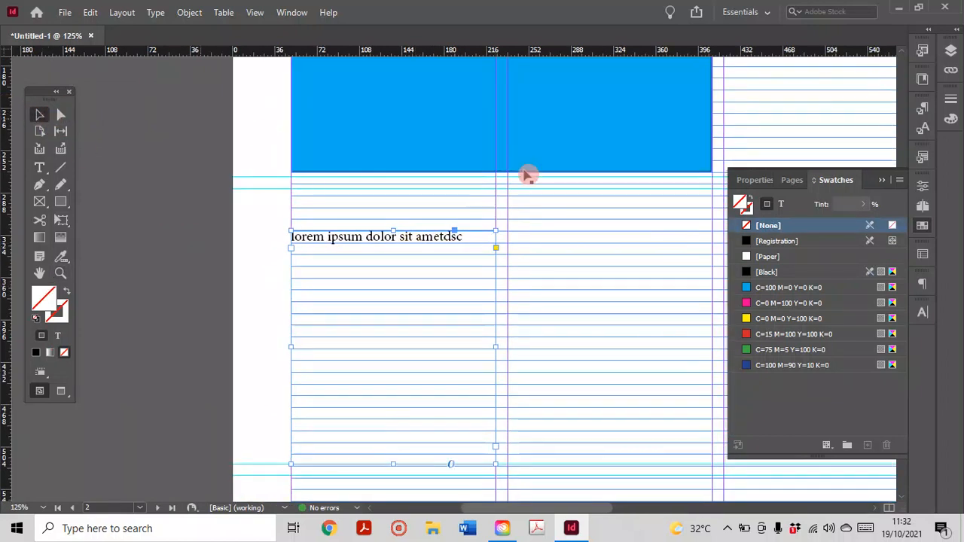
left_click(922, 316)
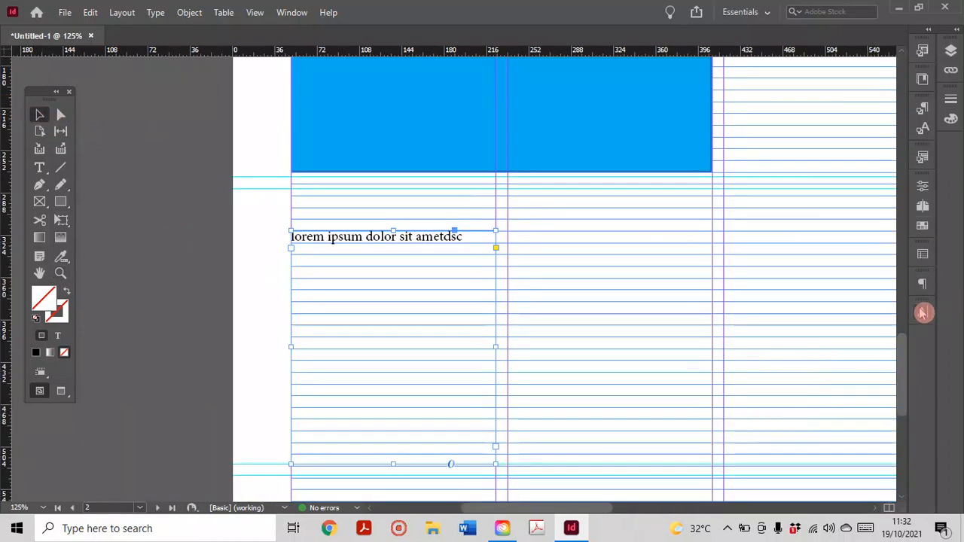
left_click(923, 313)
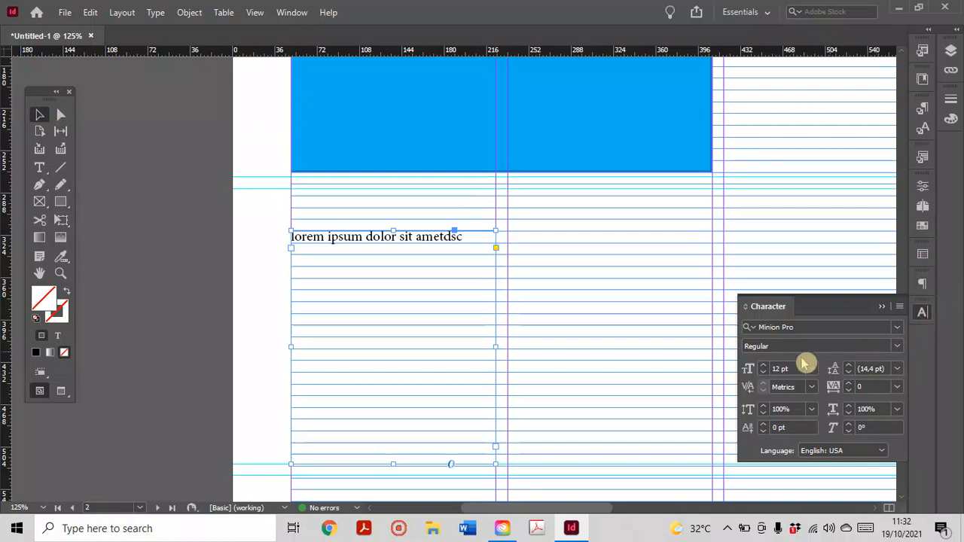
left_click(765, 372)
left_click(764, 372)
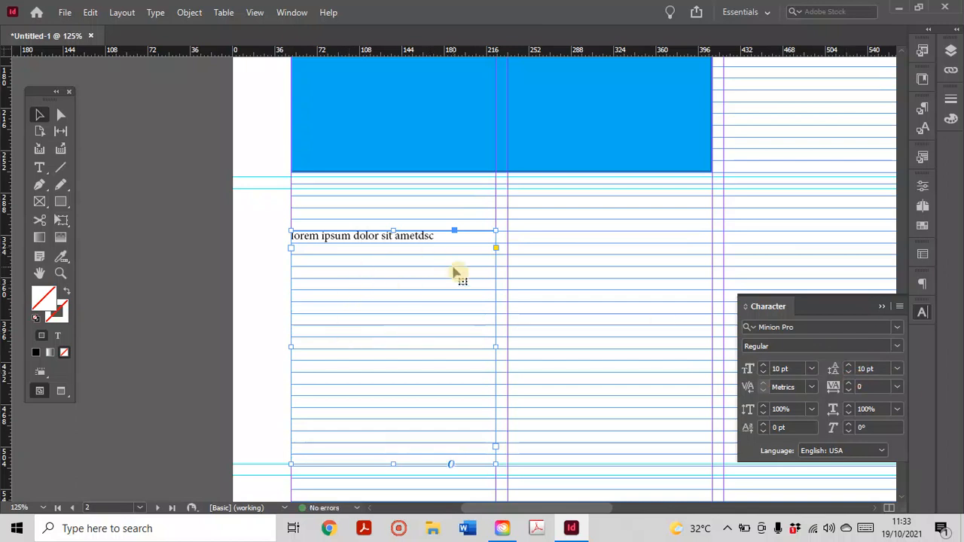
- Add a two-line-high text frame one column wide between the blue rectangle and the lorem ipsum text, containing "E-book"
left_click(39, 169)
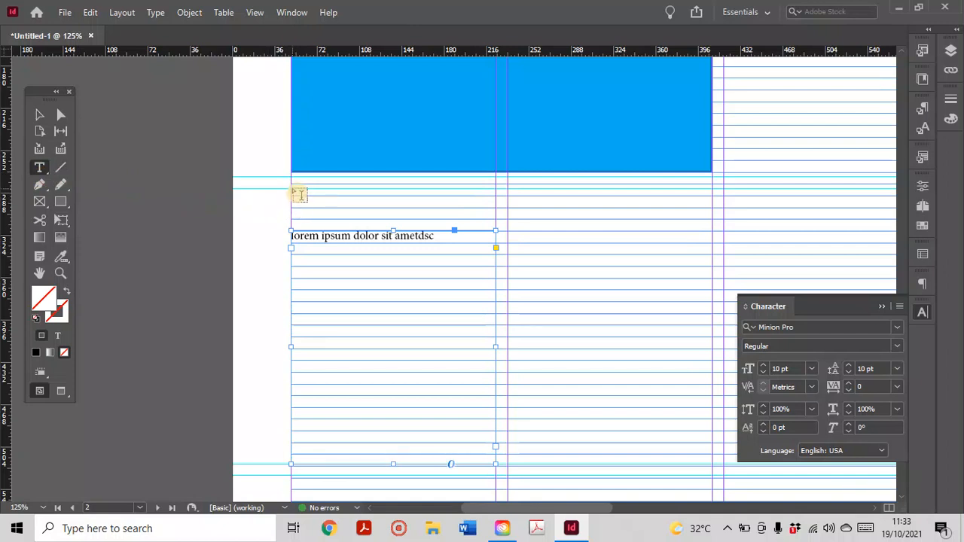
left_click_drag(299, 190, 499, 213)
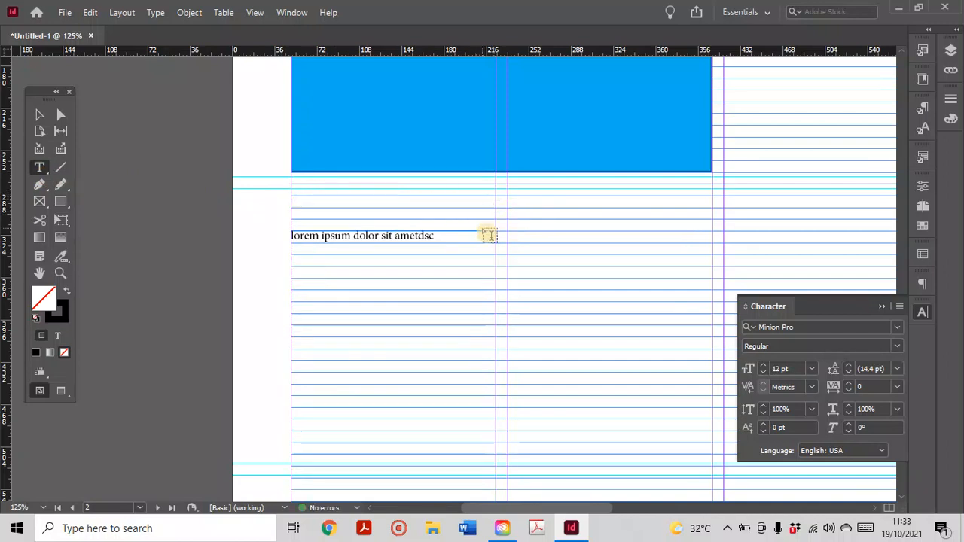
left_click(315, 195)
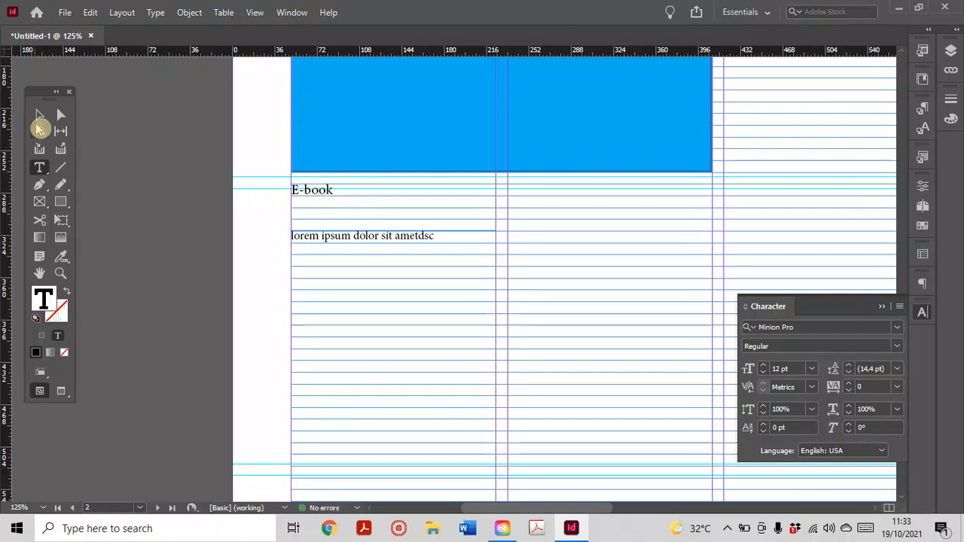
- Set the "E-book" heading's font size to 14 pt and deselect it
left_click(329, 190)
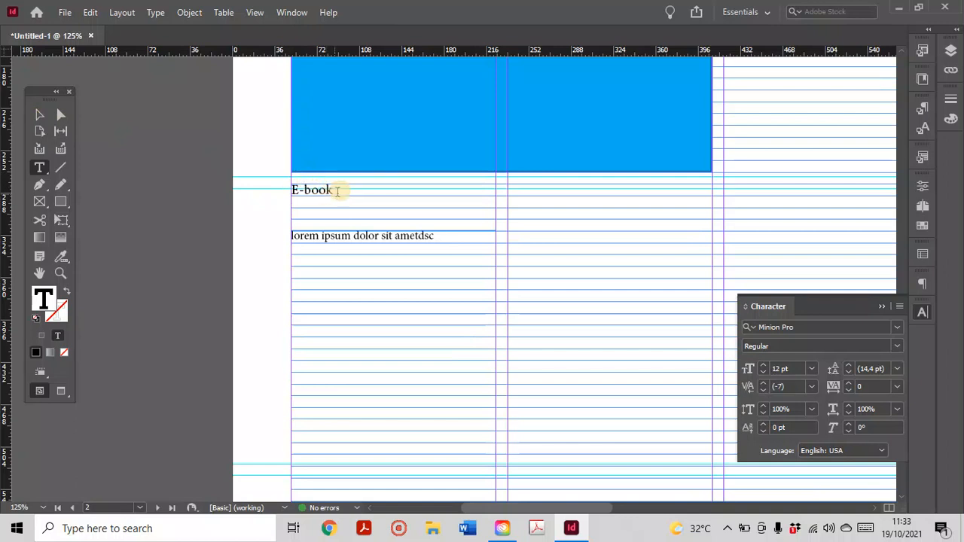
triple_click(340, 196)
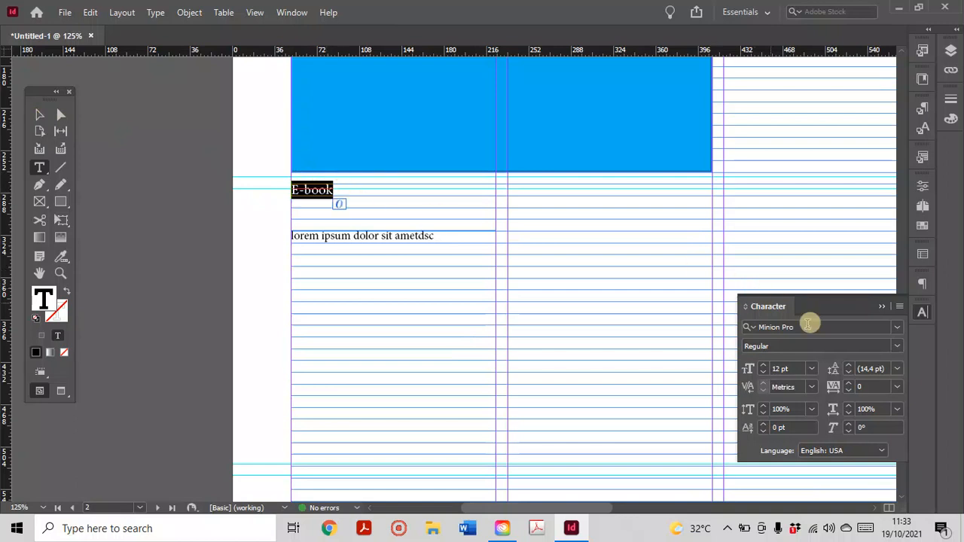
left_click(763, 365)
left_click(763, 365)
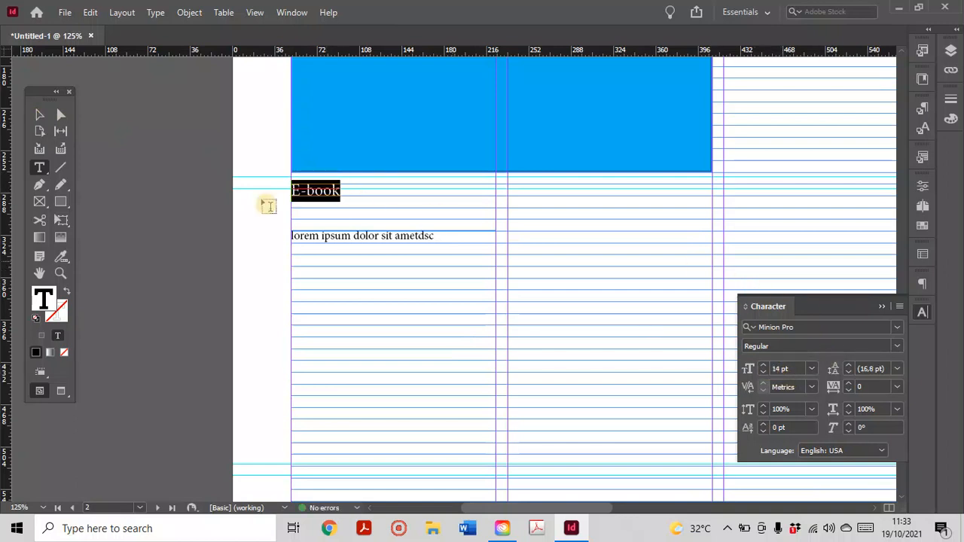
left_click(40, 114)
left_click(256, 256)
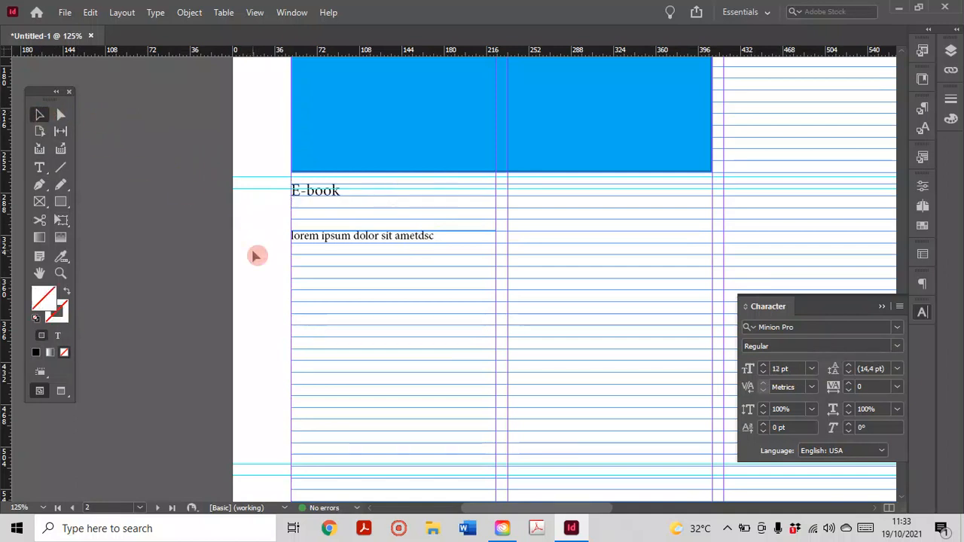
- Compare the placement of the heading and body text frames against the baseline grid
left_click(333, 198)
left_click(348, 240)
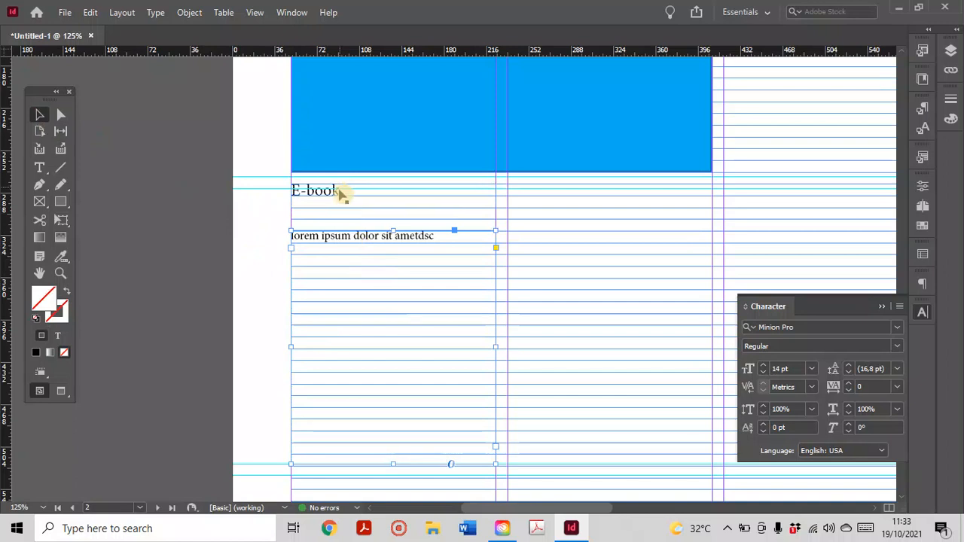
left_click(339, 198)
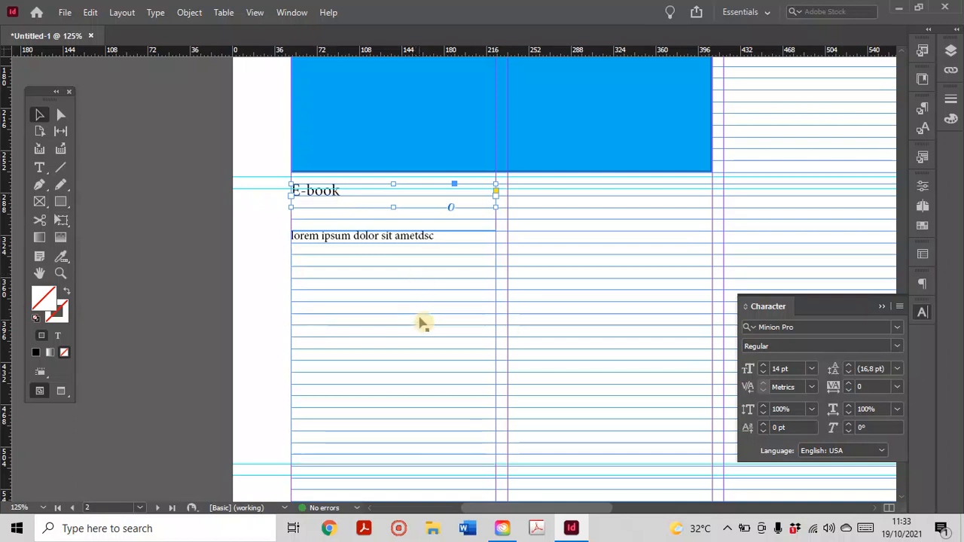
- Draw a rectangle about 211 by 230 pt over the second and third columns of page 3's top row, filled with C=0 M=100 Y=0 K=0
key("z")
left_click(549, 245, "alt")
left_click(550, 243, "alt")
left_click(549, 243, "alt")
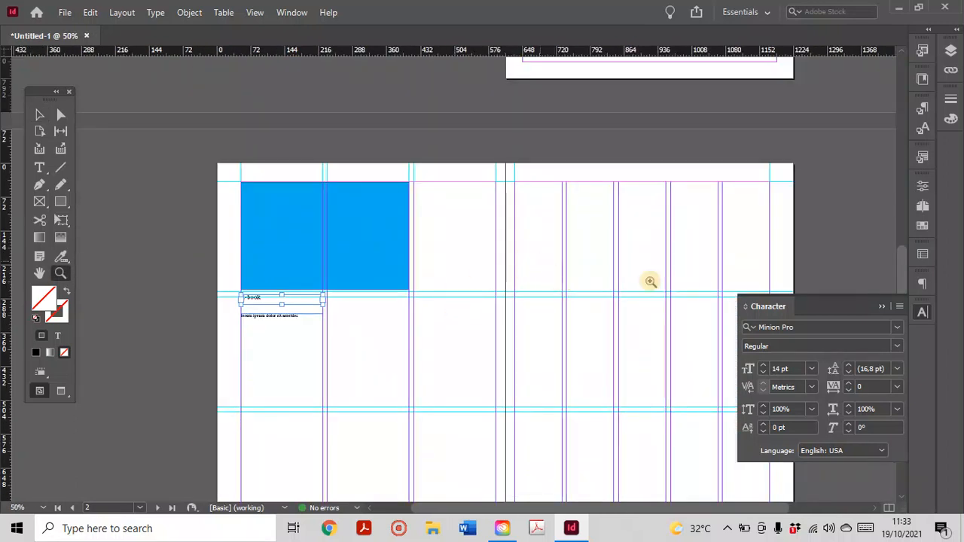
left_click(536, 254)
left_click_drag(554, 293, 502, 225)
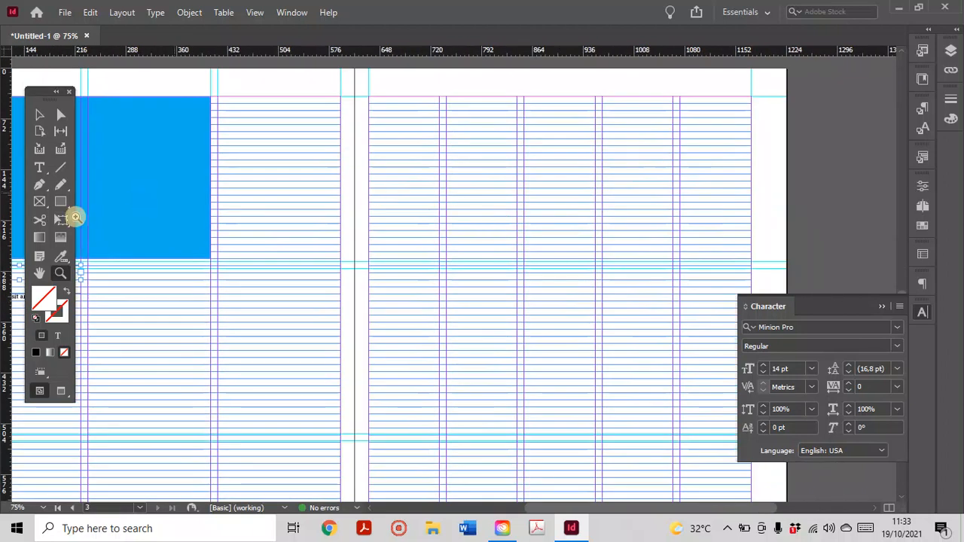
left_click(59, 169)
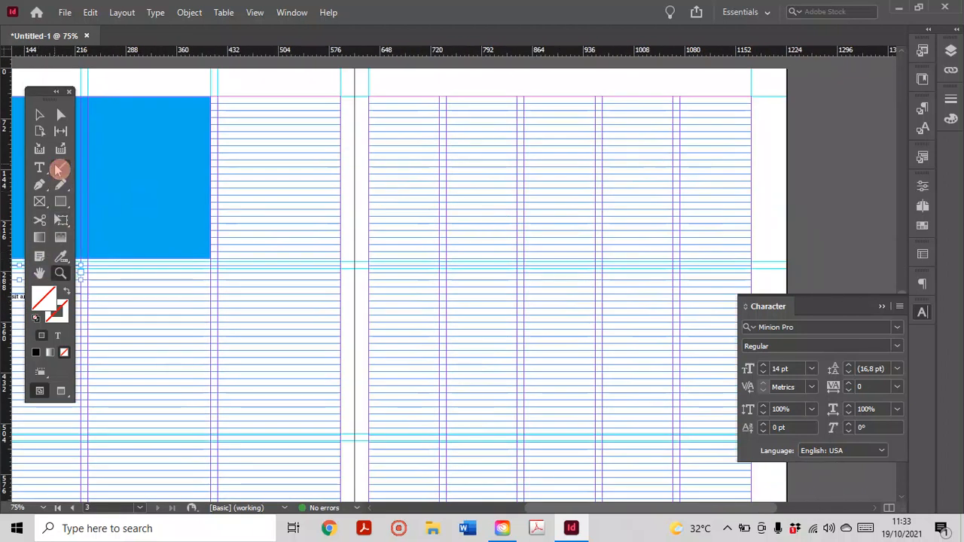
left_click(62, 201)
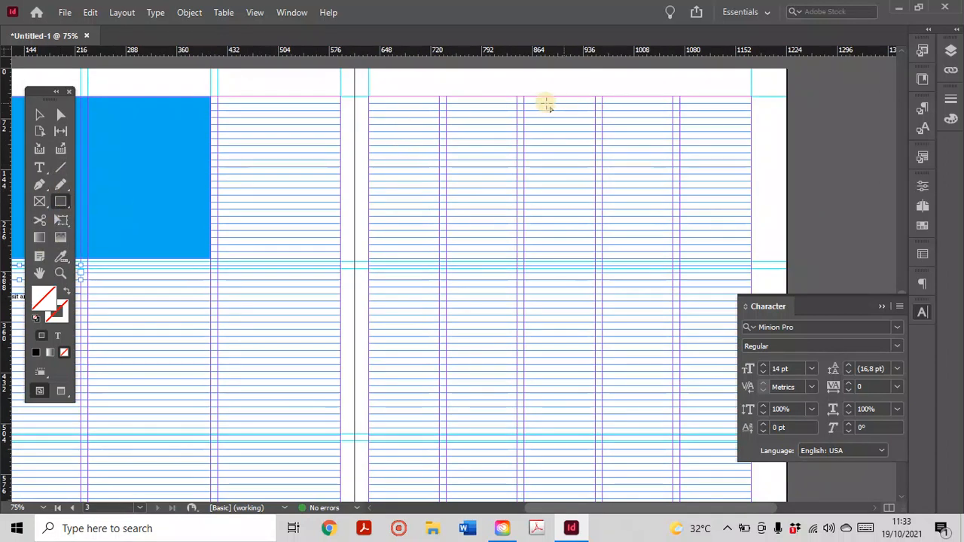
left_click_drag(446, 96, 595, 258)
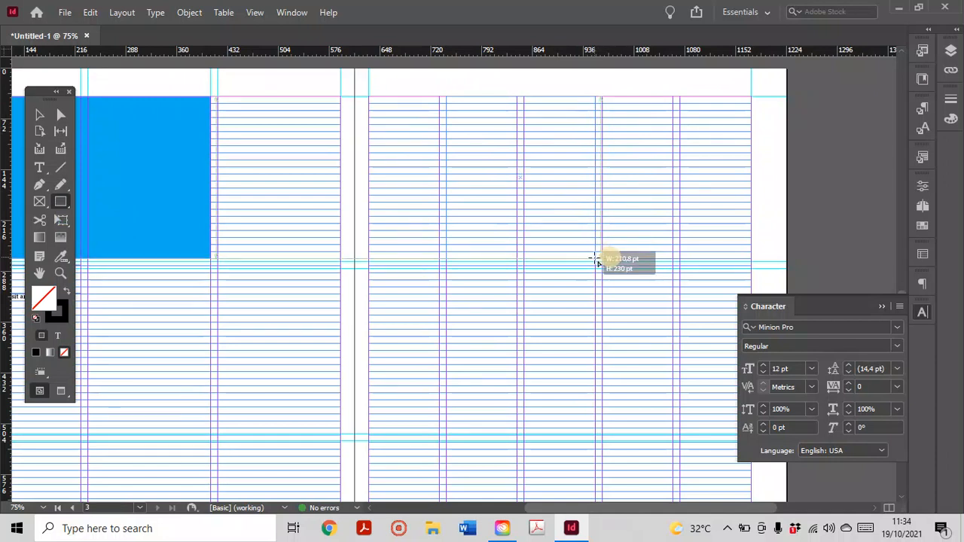
left_click_drag(595, 258, 593, 259)
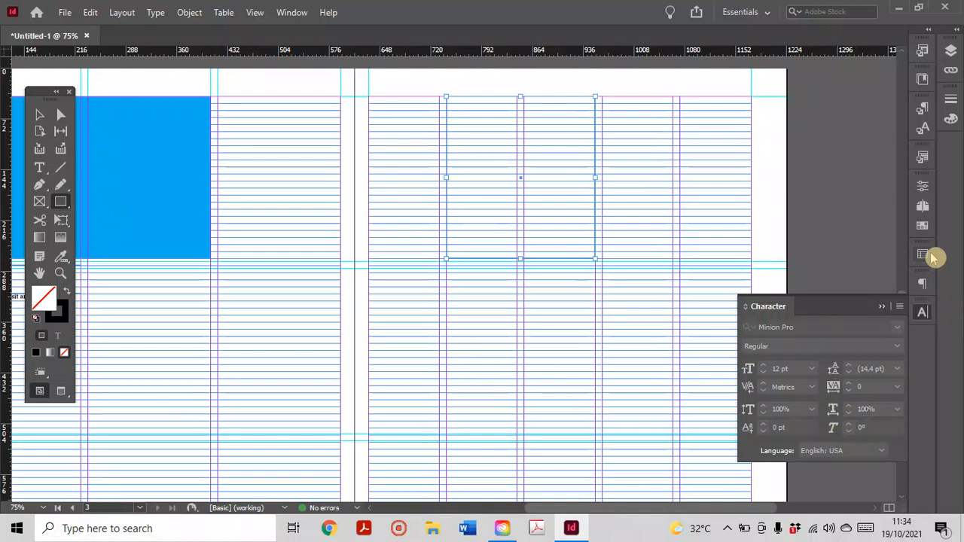
left_click(923, 225)
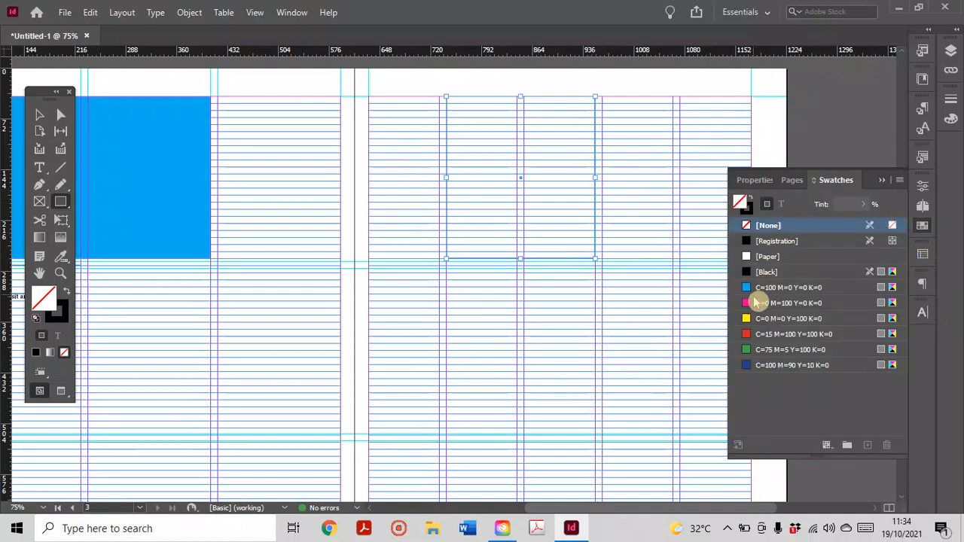
left_click(753, 302)
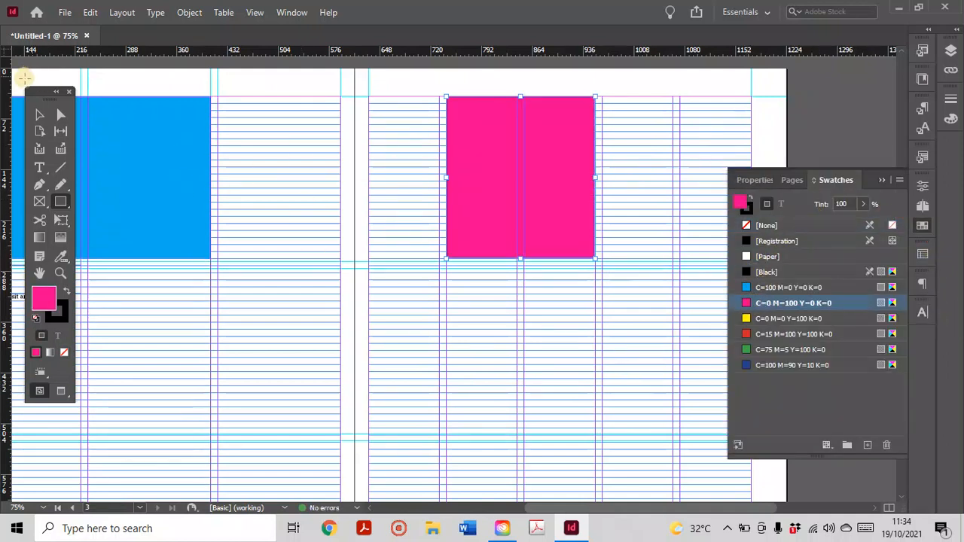
left_click(39, 115)
left_click_drag(400, 303, 625, 207)
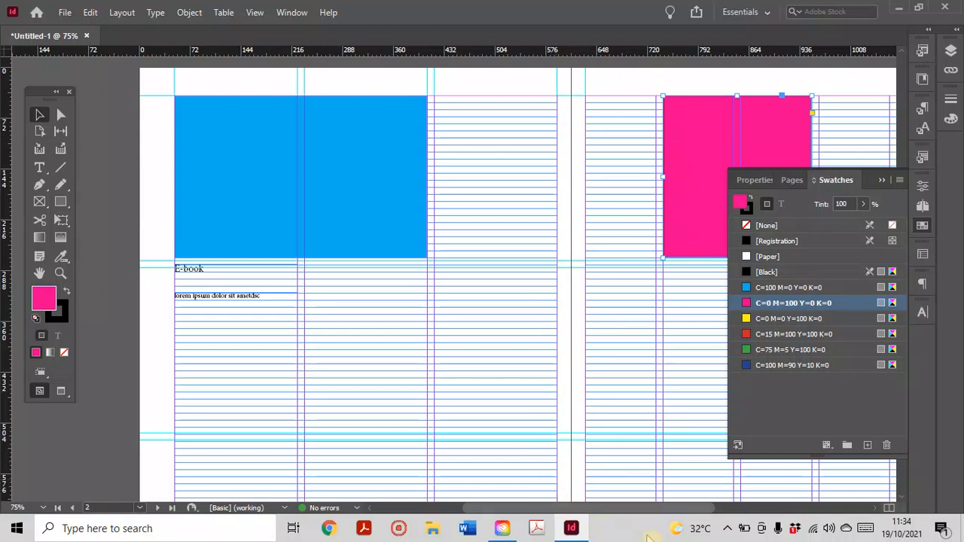
left_click(727, 528)
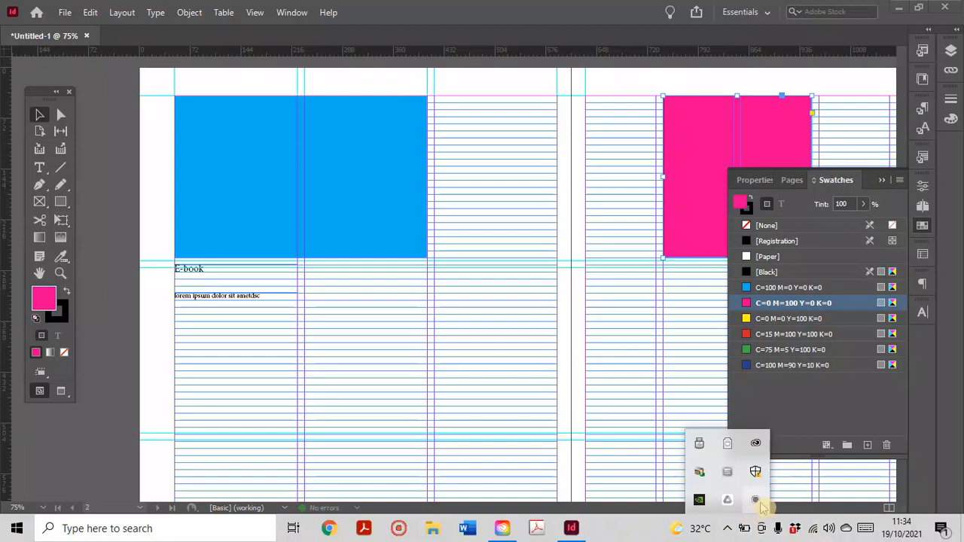